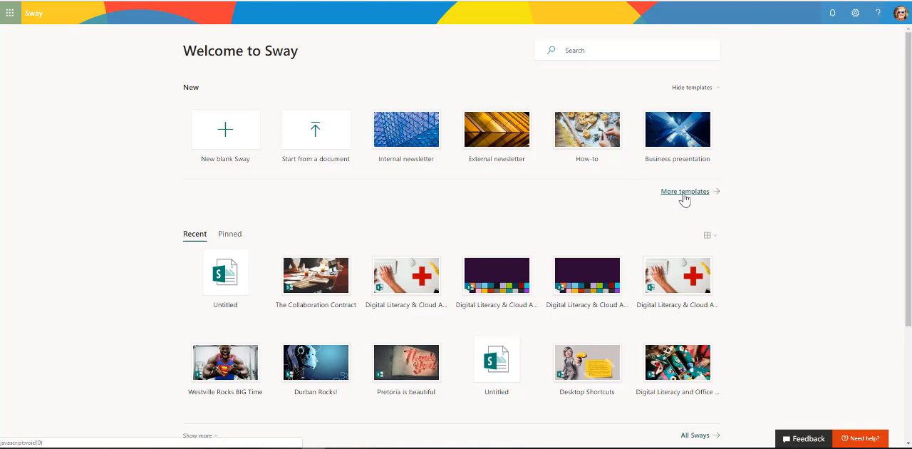
Look at the full template gallery, return to the start page and open the list of all Sways
click(683, 194)
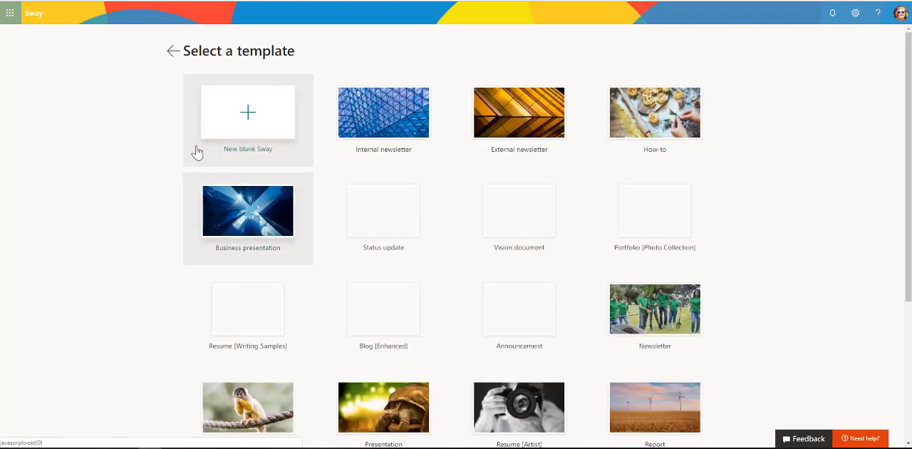
key(alt+Left)
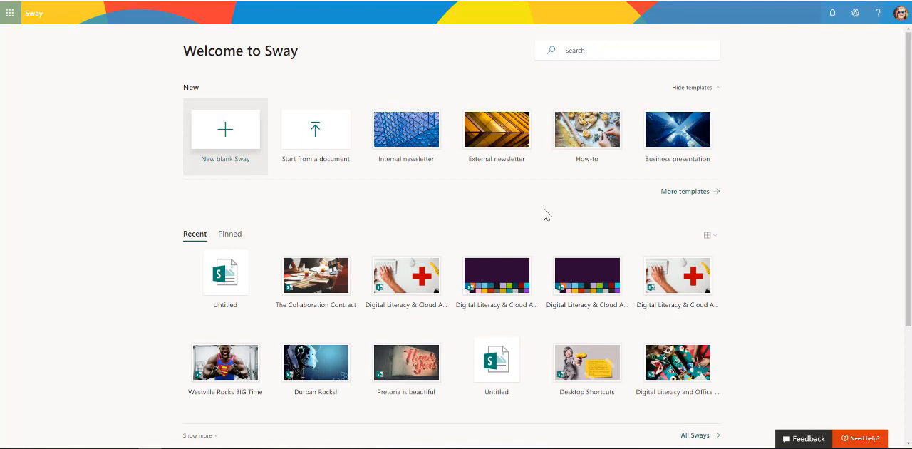
scroll(545, 214, down, 2)
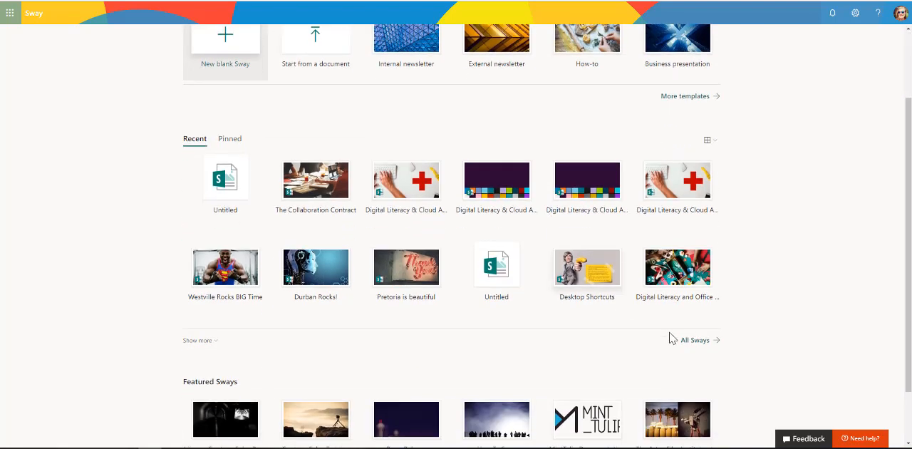
click(700, 346)
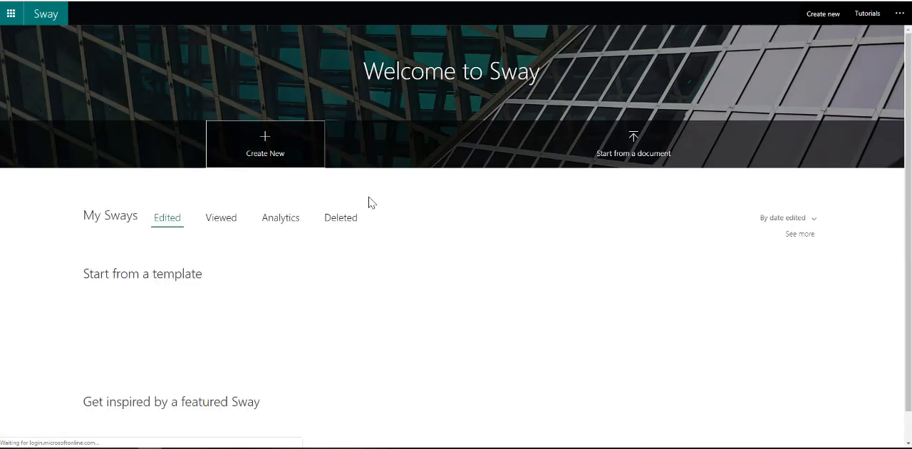
Delete the Untitled Sway dated 2/5/2019 from the edited Sways and confirm the deletion
scroll(369, 202, down, 1)
scroll(368, 202, down, 1)
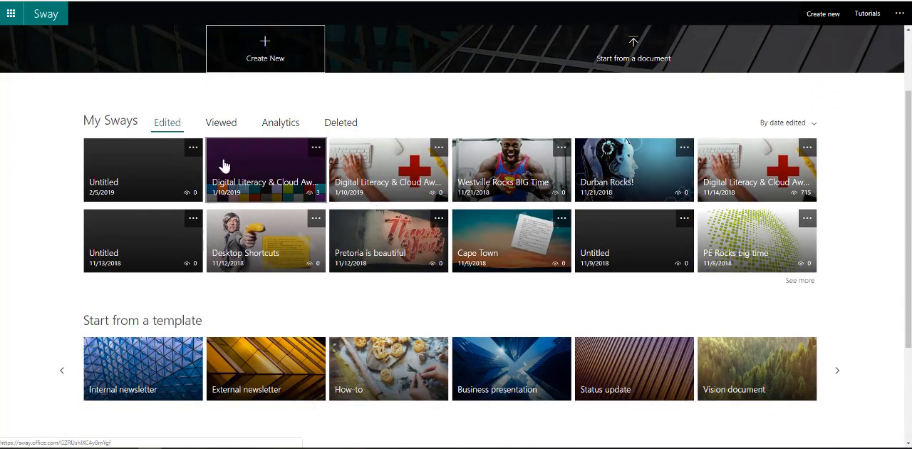
click(192, 149)
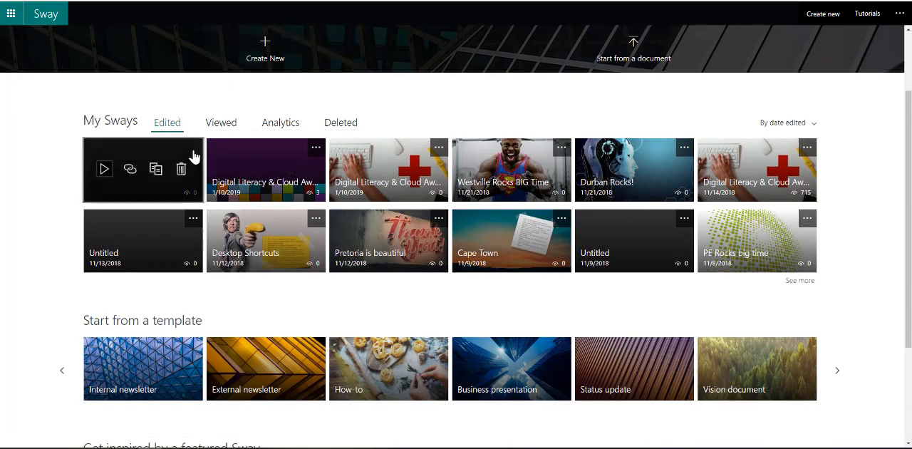
click(181, 170)
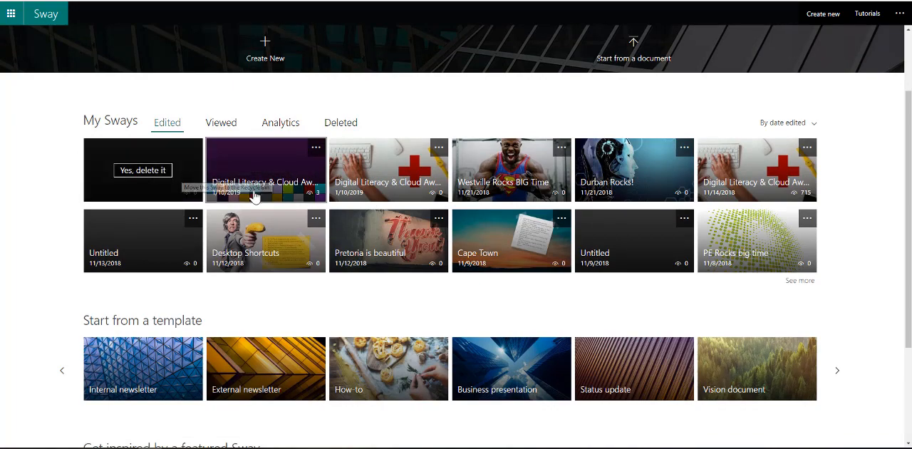
click(156, 176)
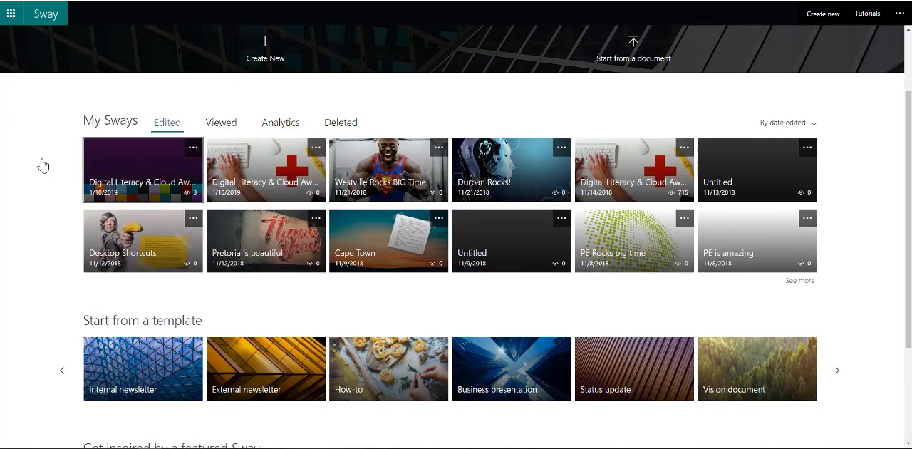
Return to the Sway start page and create a new blank Sway
scroll(41, 163, up, 3)
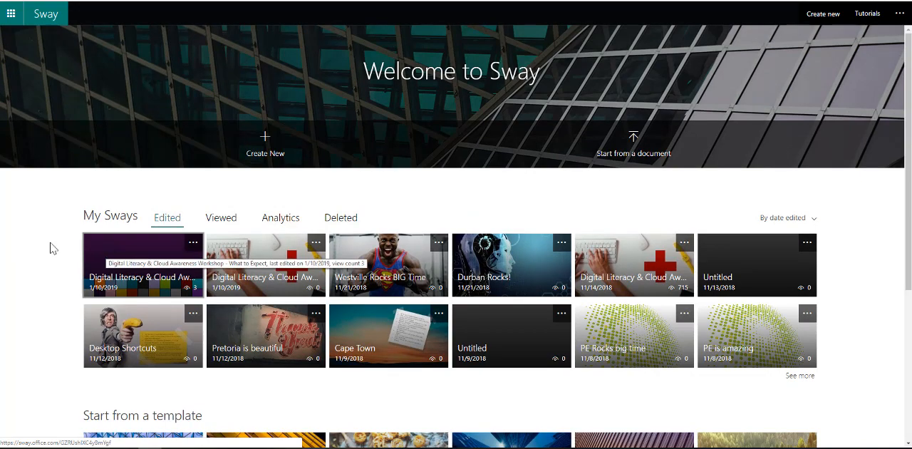
click(46, 18)
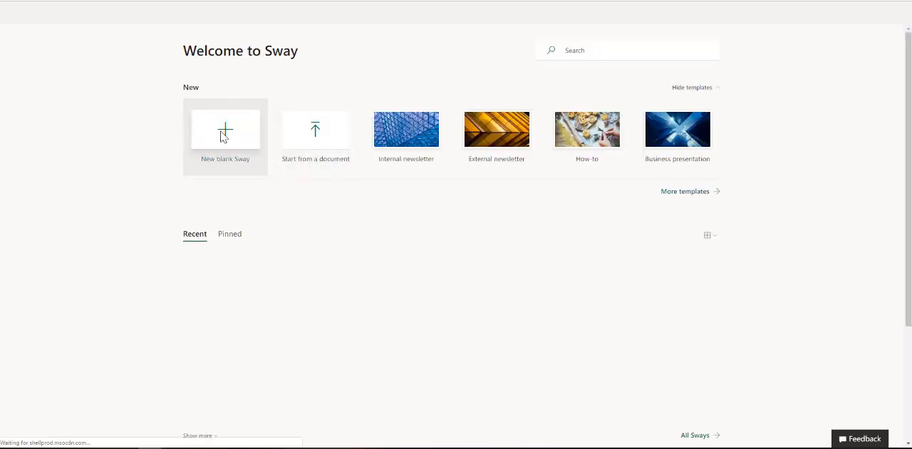
click(224, 136)
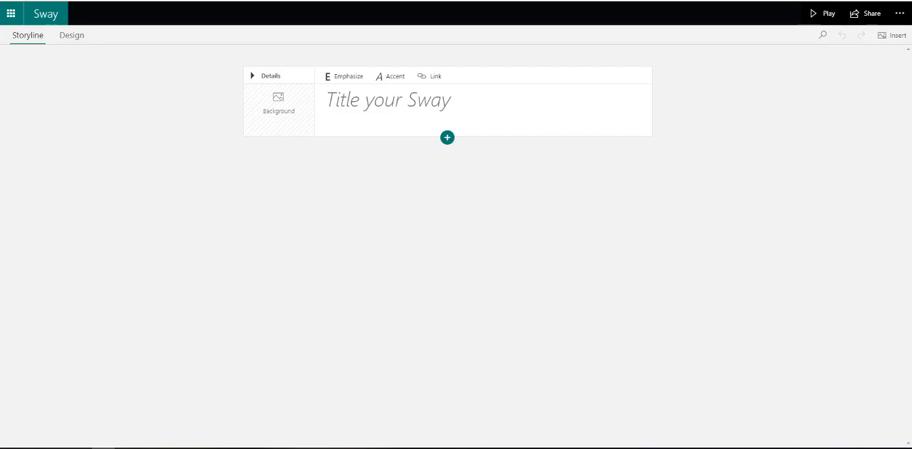
Add an image as the title card's background and title the Sway "Digital Literacy Impact"
drag(107, 271, 278, 120)
click(344, 109)
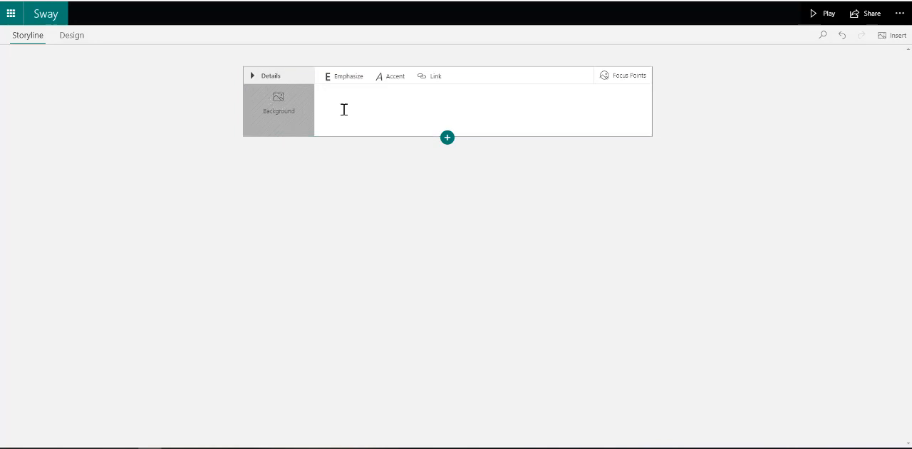
text(Digital Lit)
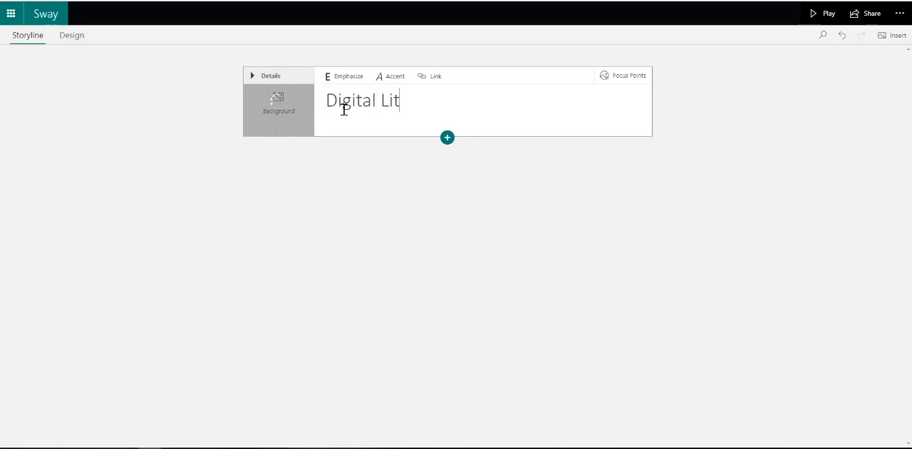
text(eracy Impact)
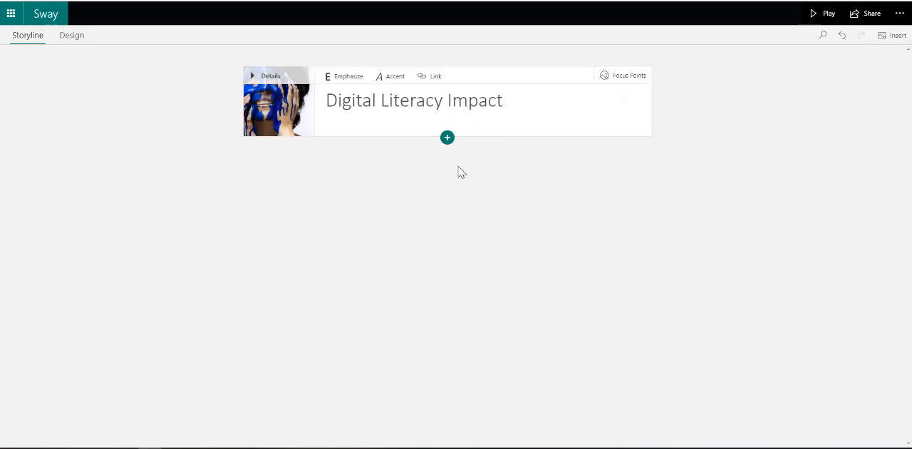
Add a text card below the title card and paste the "What" and "How" text on Critical Thinking and Evaluation into it
click(447, 140)
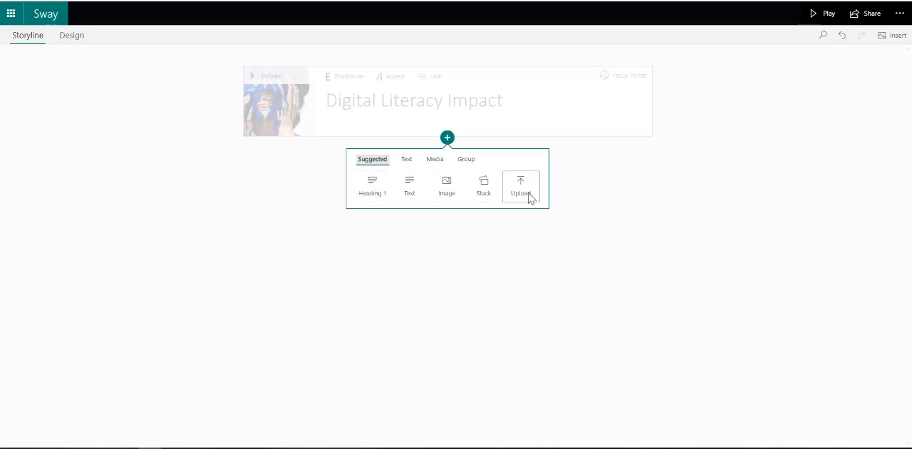
click(407, 161)
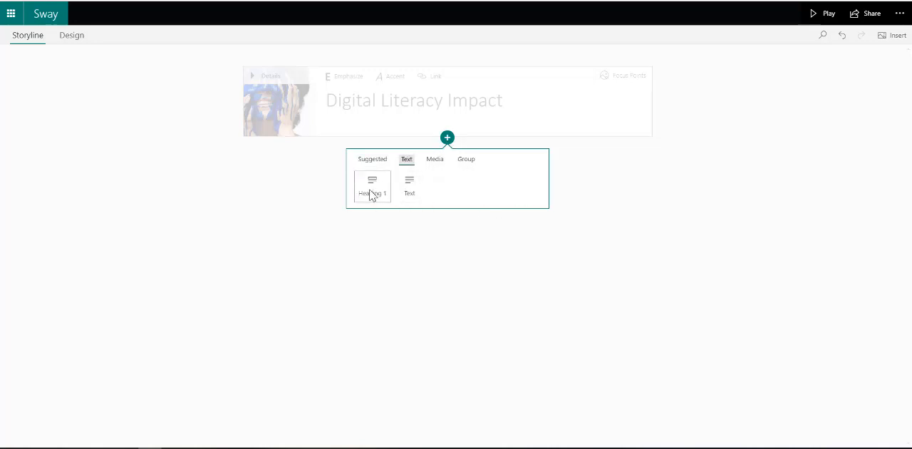
click(433, 161)
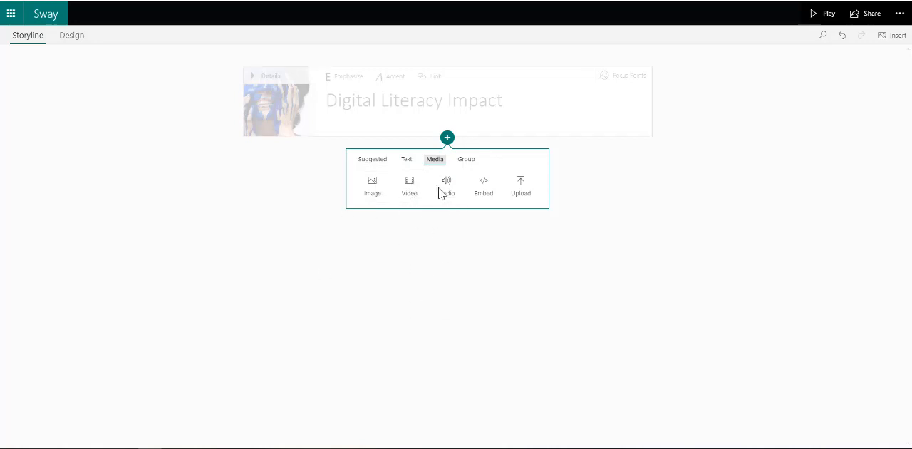
click(467, 161)
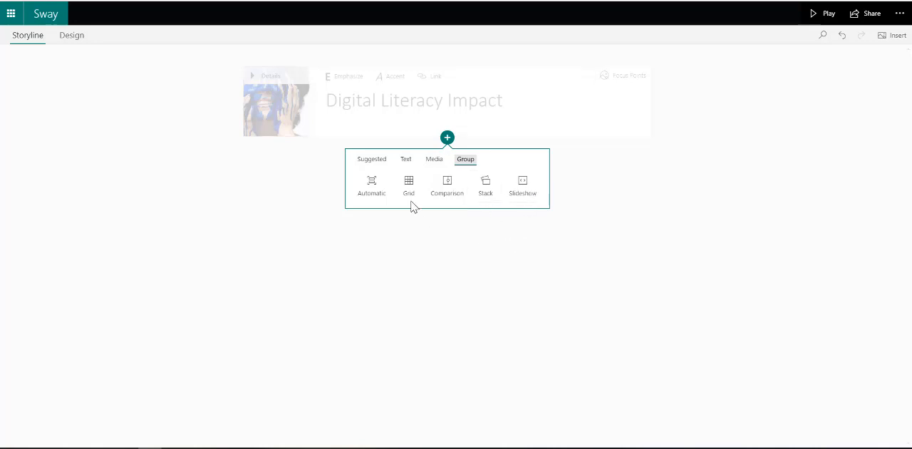
click(407, 161)
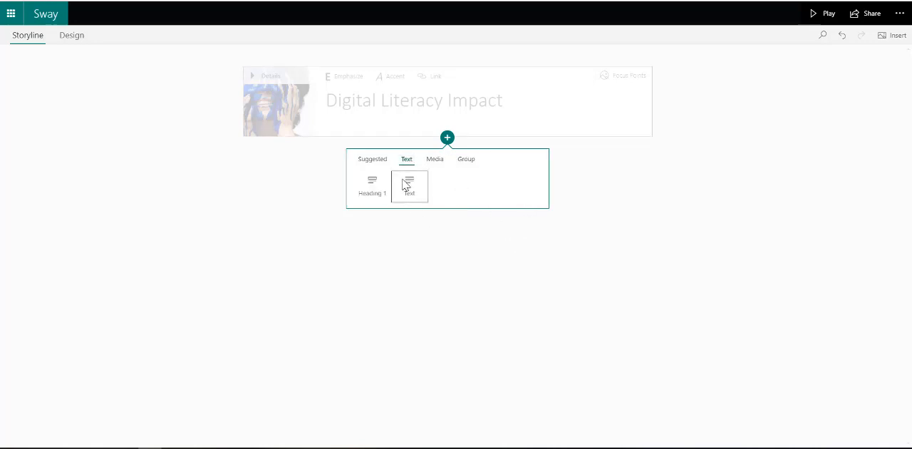
click(408, 182)
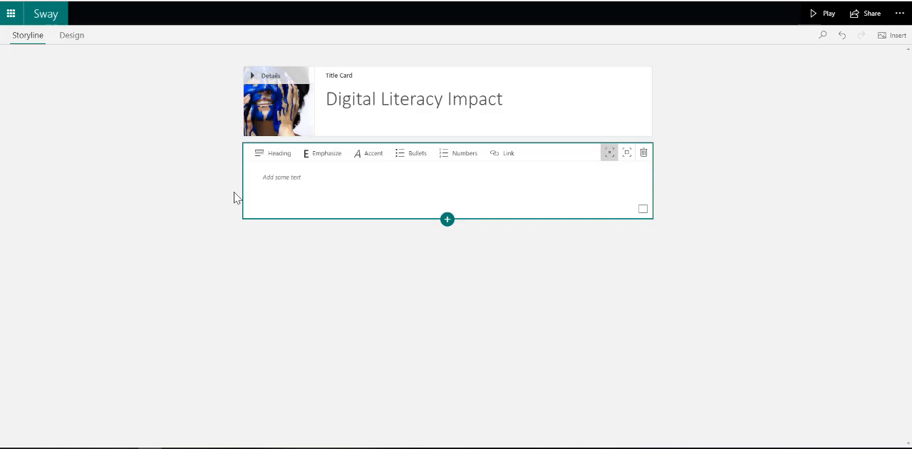
click(278, 181)
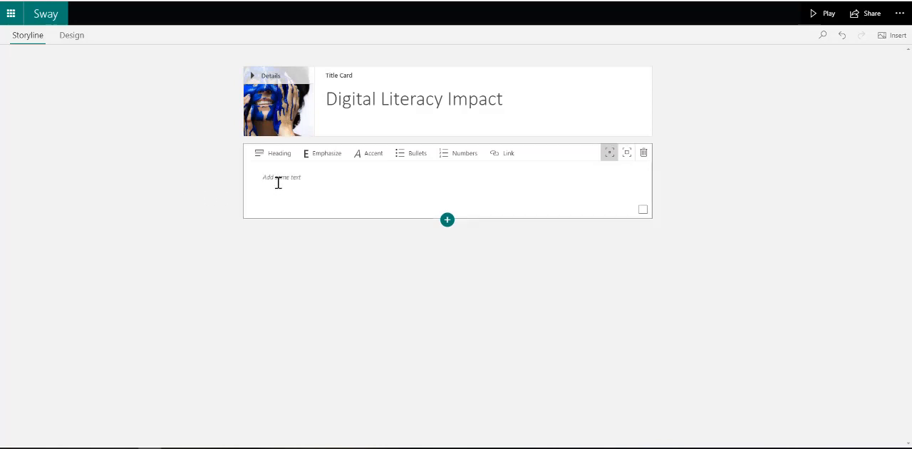
text(What: Critical Thinking and Evaluation "Critical thinking is the identification and evaluation of evidence to guide decision making. A critical thinker uses broad in-depth analysis of evidence to make decisions and communicate his/her beliefs clearly and accurately."  How: Reach out to people using Skype for Business. Get the information WHEN and WHERE you need it. Use Yammer to learn more, broaden your knowledge base, find People, and the content that's relevant to you on Delve. Outlook Analytics will help you use your time wisely. Using Excel, Access & PowerBI gives us the opportunity to analyse data and in turn make better informed decisions. Planner or Project Online delivers a platform where we can have an overview of activities and objectives to help us manage risk. Calendar, Tasks, Flow & PowerApps gives us the ability to automate and manage items better)
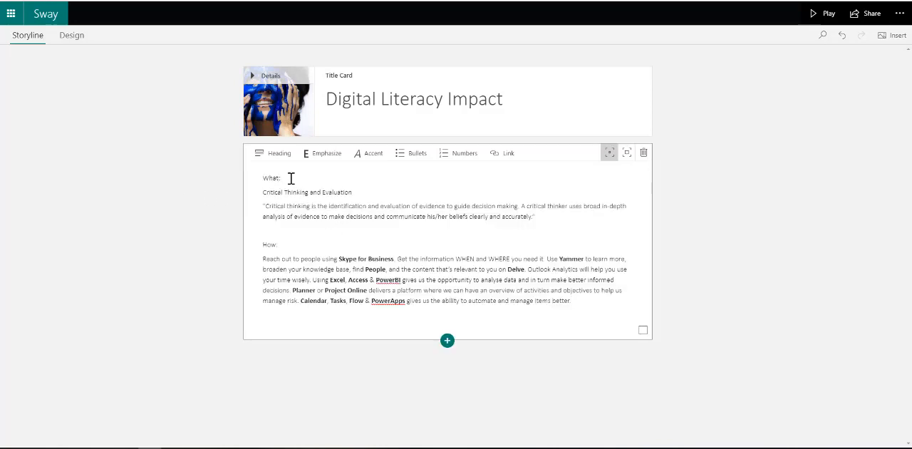
Add a separate line "Read more..." below the last paragraph of the text card
drag(291, 178, 251, 179)
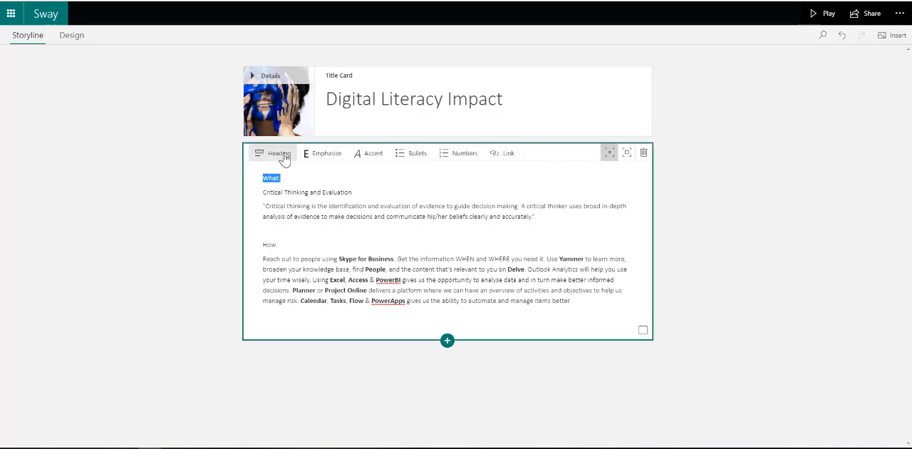
click(590, 300)
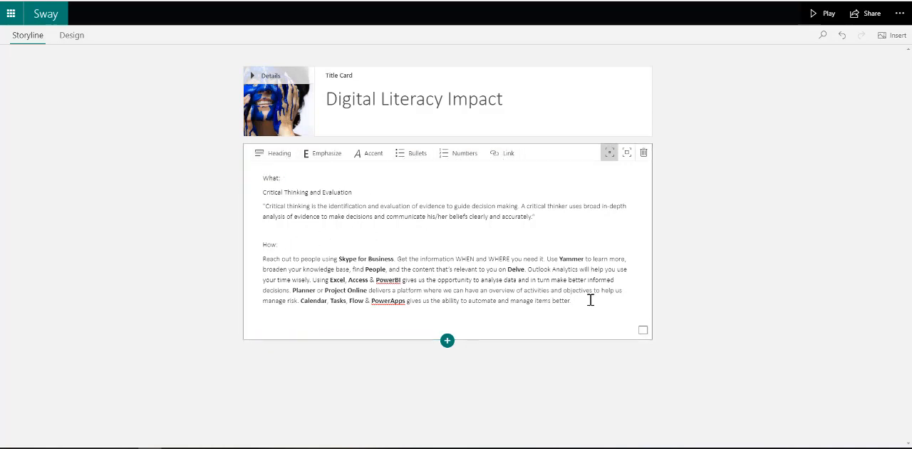
key(Return)
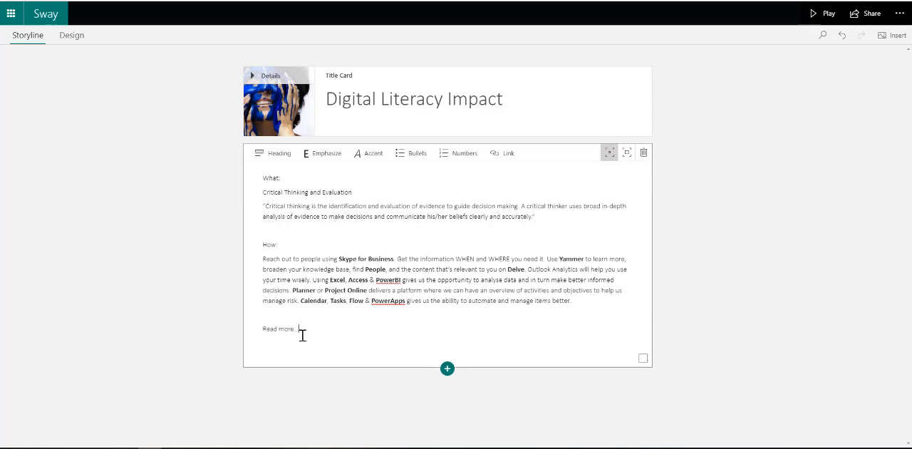
drag(306, 330, 256, 330)
click(501, 155)
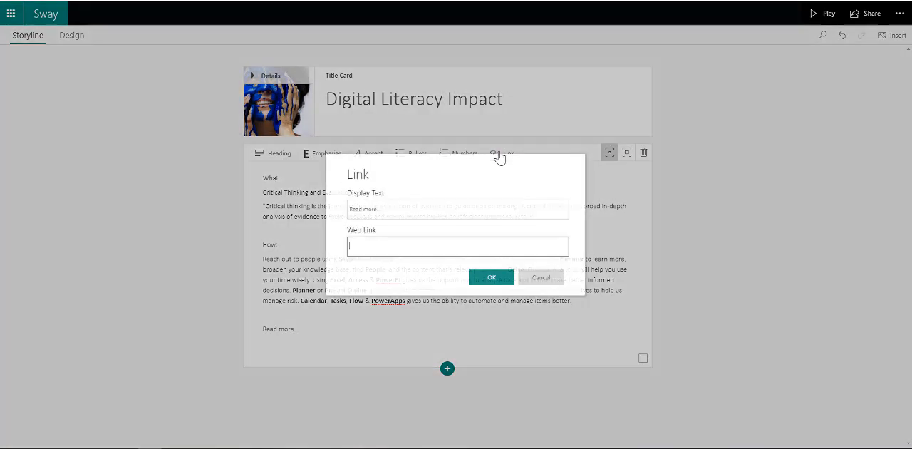
click(529, 279)
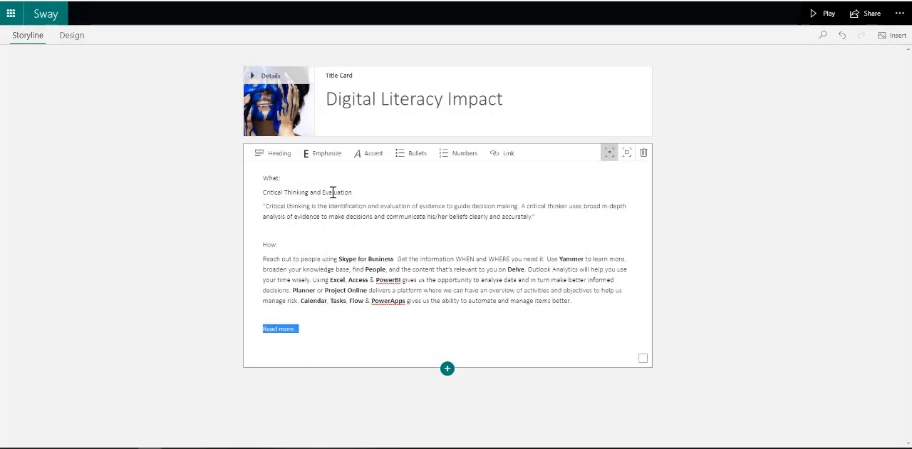
Raise the text card's emphasis one level above Subtle
click(615, 157)
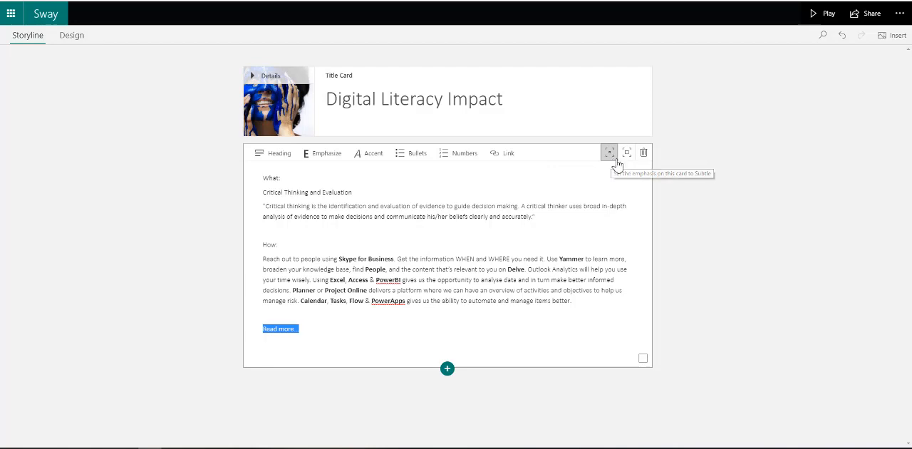
click(627, 158)
Emphasize the word "Digital" in the title and the labels "What:" and "How:" in the text card
scroll(432, 292, down, 2)
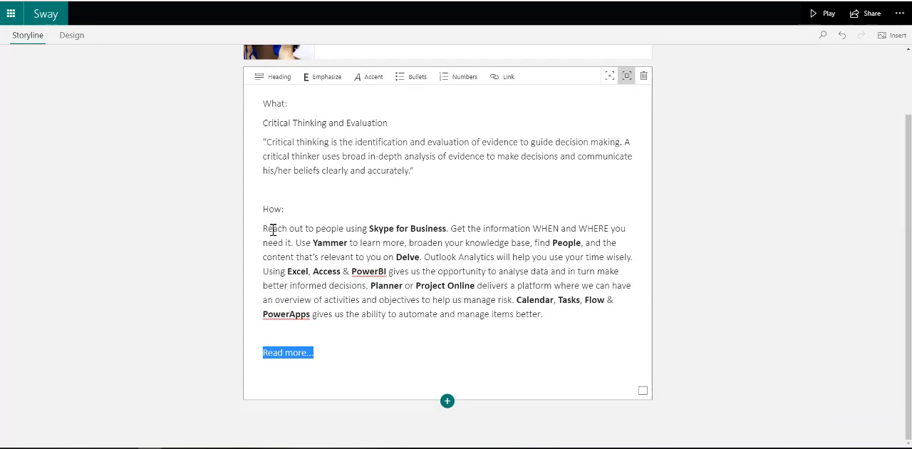
drag(293, 210, 241, 211)
scroll(240, 210, up, 1)
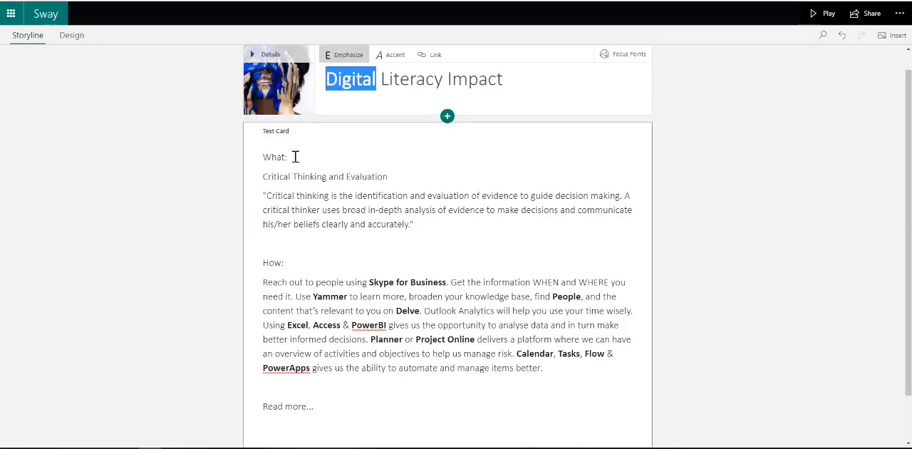
drag(294, 157, 243, 157)
key(ctrl+b)
drag(287, 257, 251, 255)
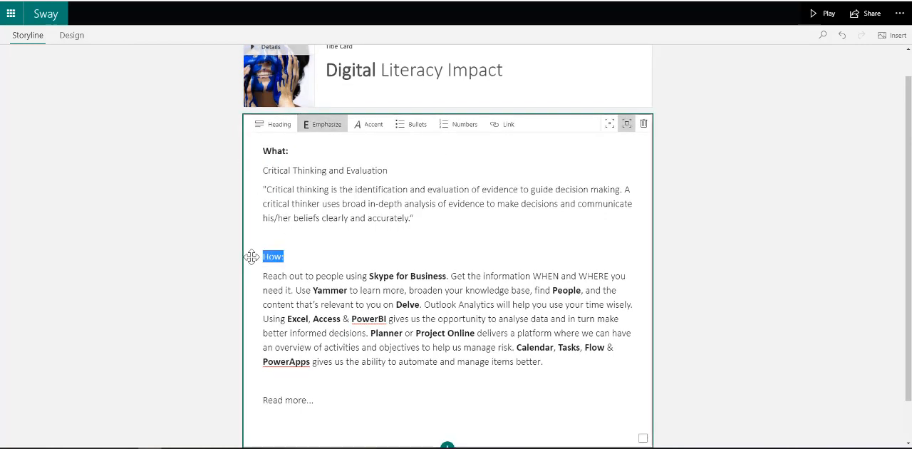
key(ctrl+b)
click(336, 253)
Insert an empty Grid group below the text card
scroll(393, 283, down, 1)
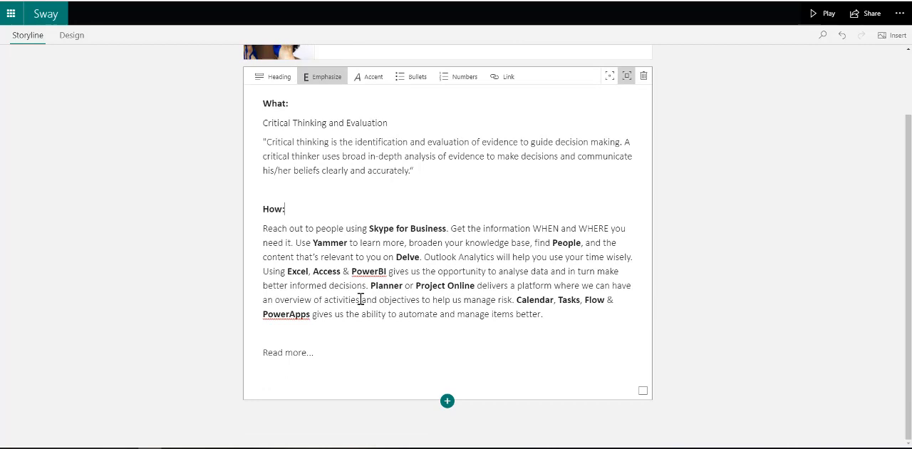
scroll(383, 240, up, 2)
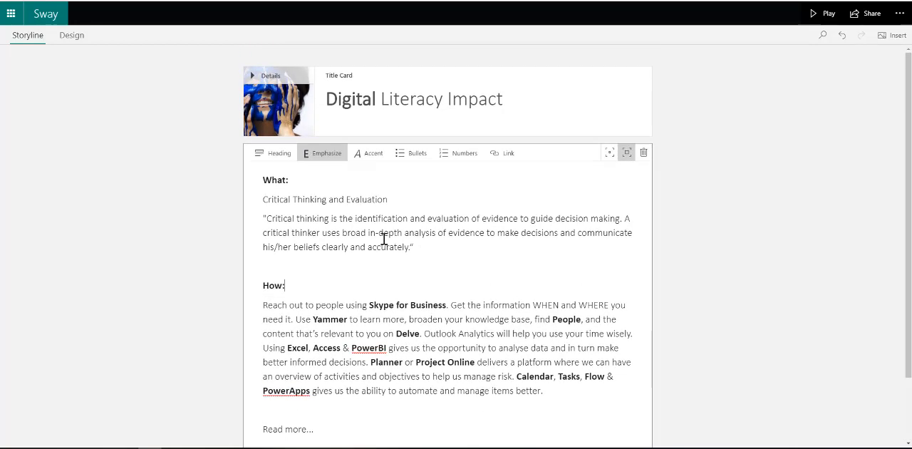
scroll(450, 352, down, 2)
click(447, 400)
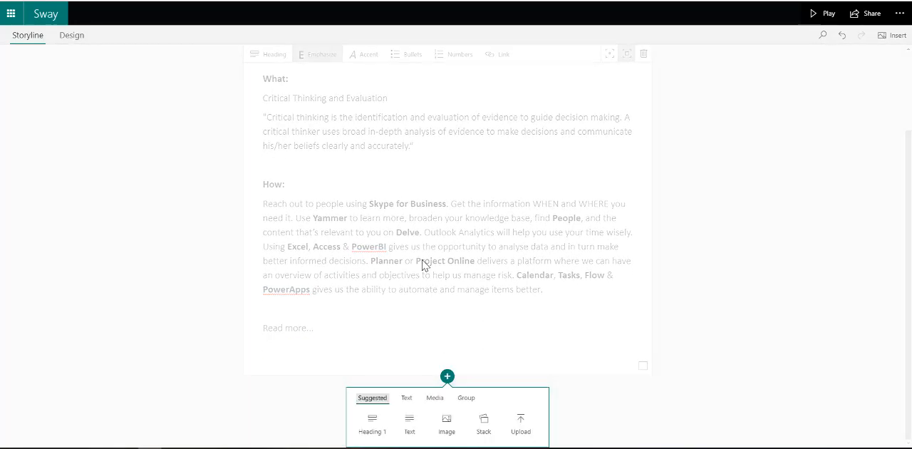
click(467, 399)
click(409, 422)
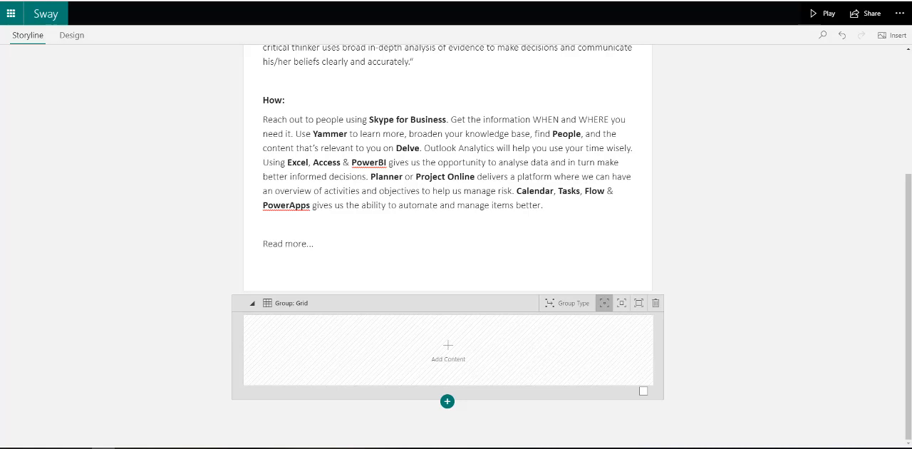
Add the seven colourful portrait and art image files from the computer to the empty Grid group
drag(328, 445, 442, 340)
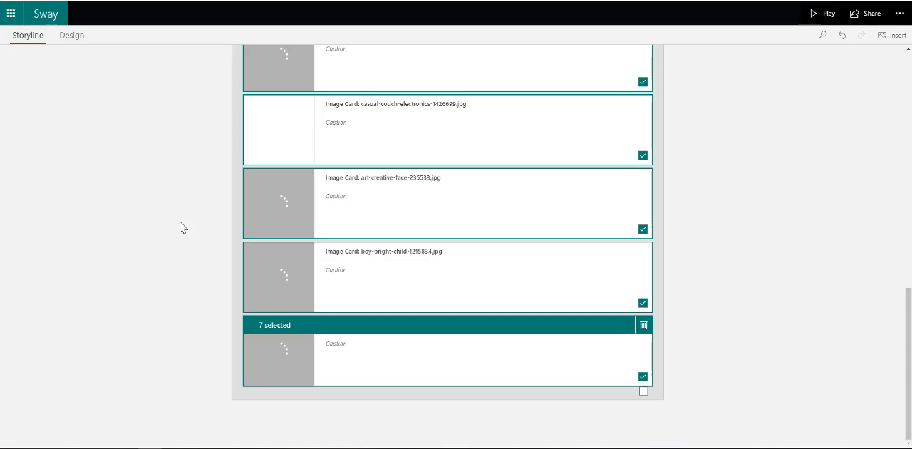
scroll(338, 265, up, 5)
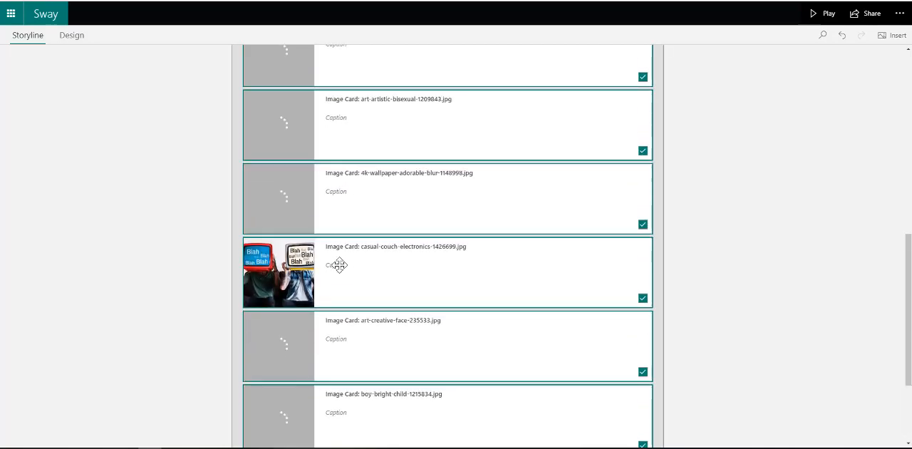
scroll(340, 263, down, 6)
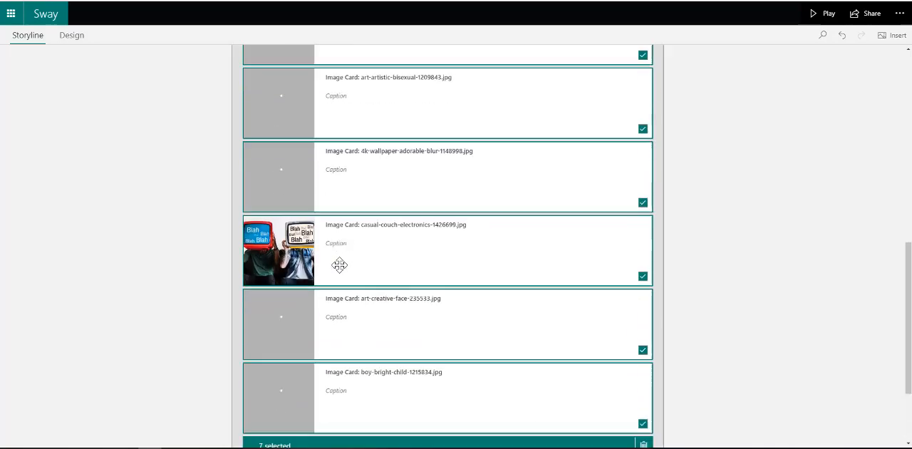
Insert an Embed card below the Grid group
click(448, 399)
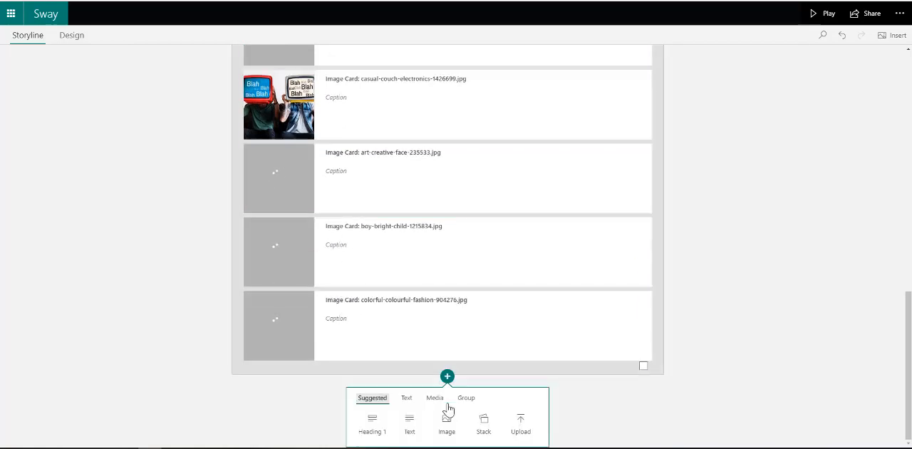
click(435, 398)
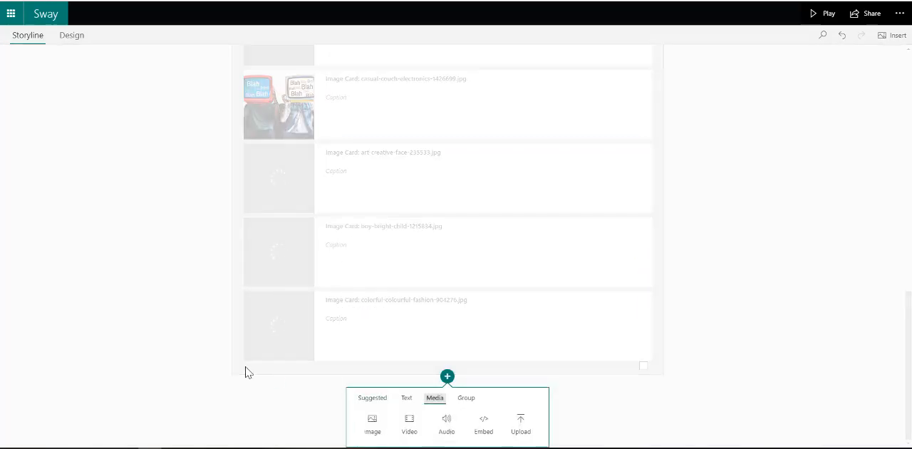
click(489, 432)
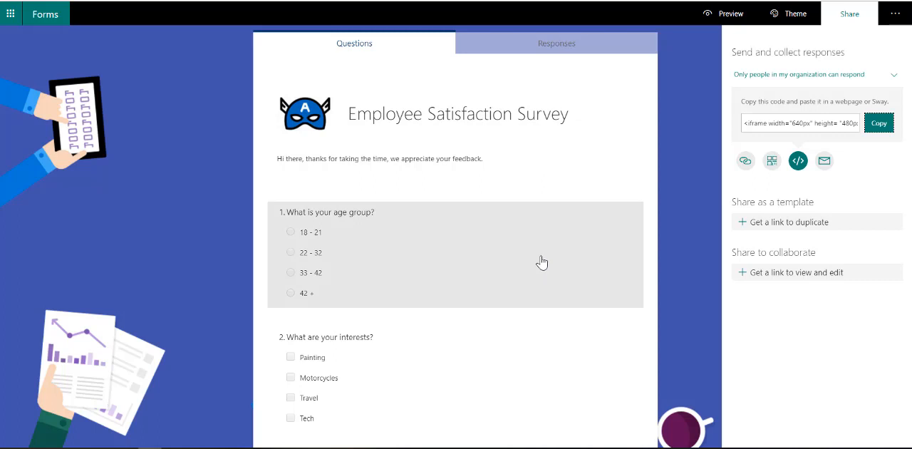
Copy the embed code of the "Employee Satisfaction Survey" from Microsoft Forms
click(848, 16)
click(848, 15)
click(798, 145)
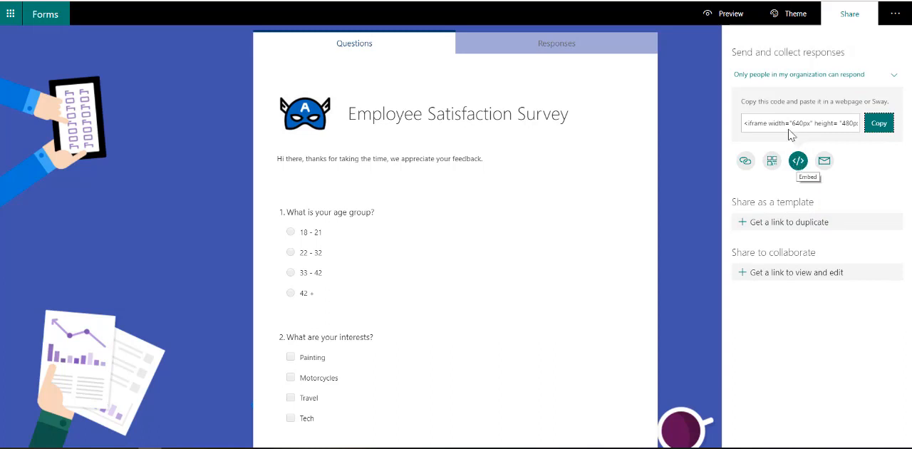
click(786, 123)
click(879, 124)
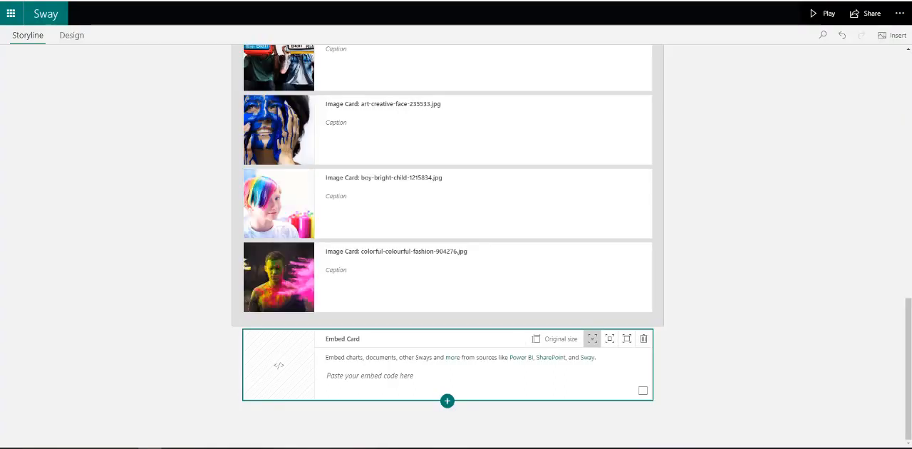
Paste the survey's embed code into the Embed card in Sway and insert a second Embed card below it
click(357, 379)
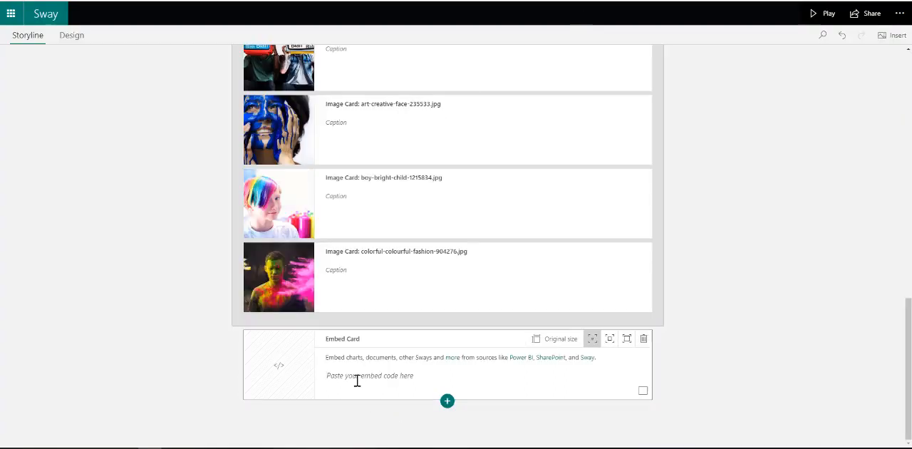
key(ctrl+v)
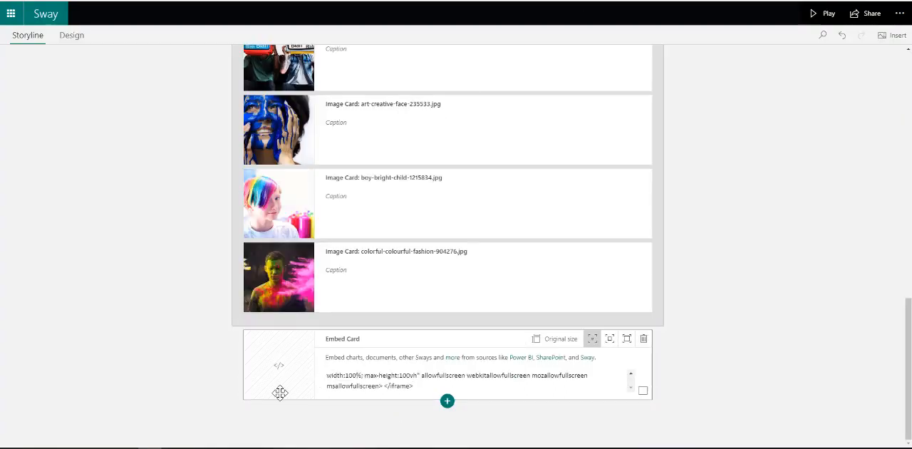
click(447, 401)
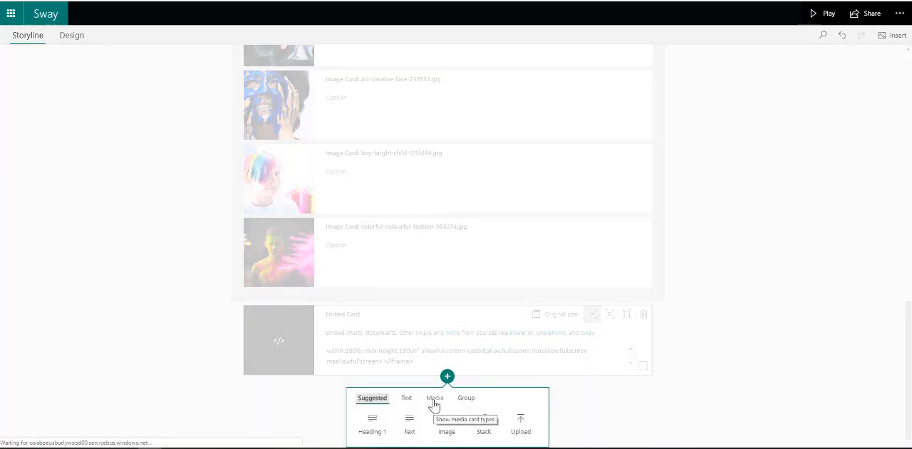
click(435, 399)
click(484, 425)
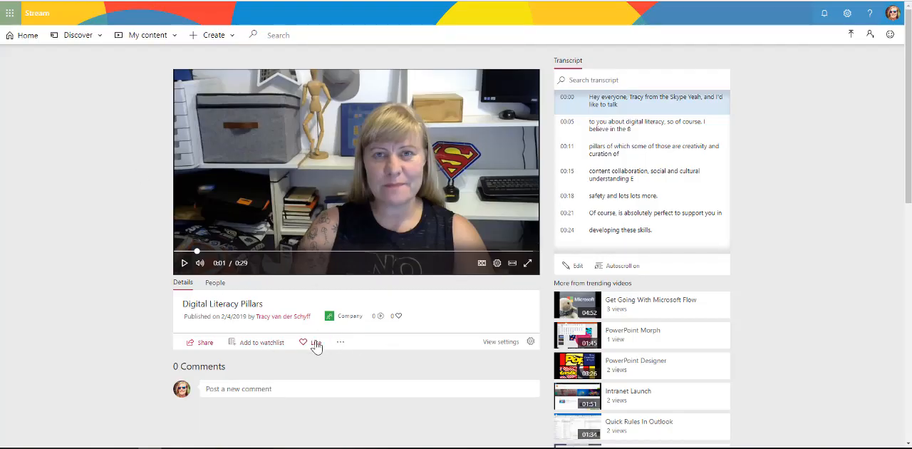
Copy the embed code of the "Digital Literacy Pillars" video in Microsoft Stream, keeping the 640 x 360 video size
click(205, 343)
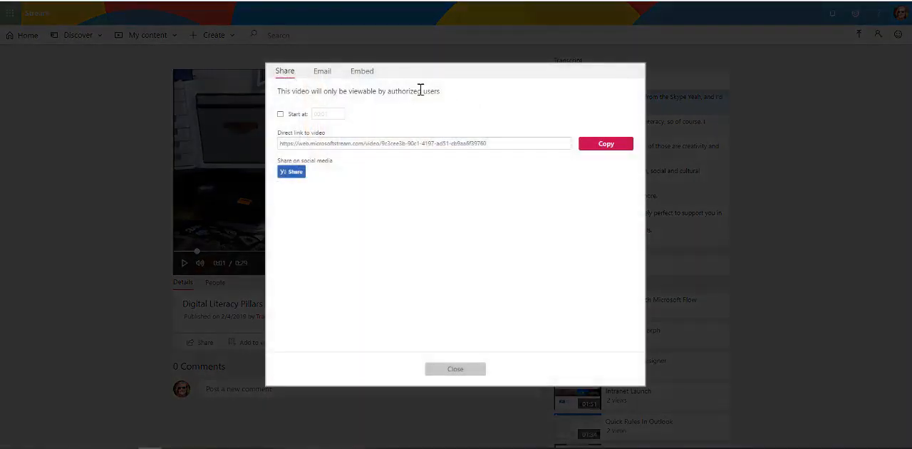
click(362, 73)
drag(528, 159, 392, 118)
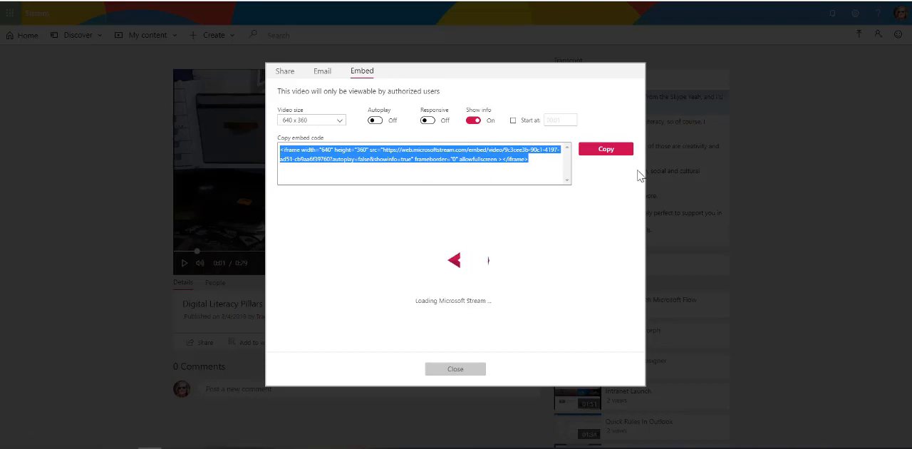
click(597, 152)
click(456, 370)
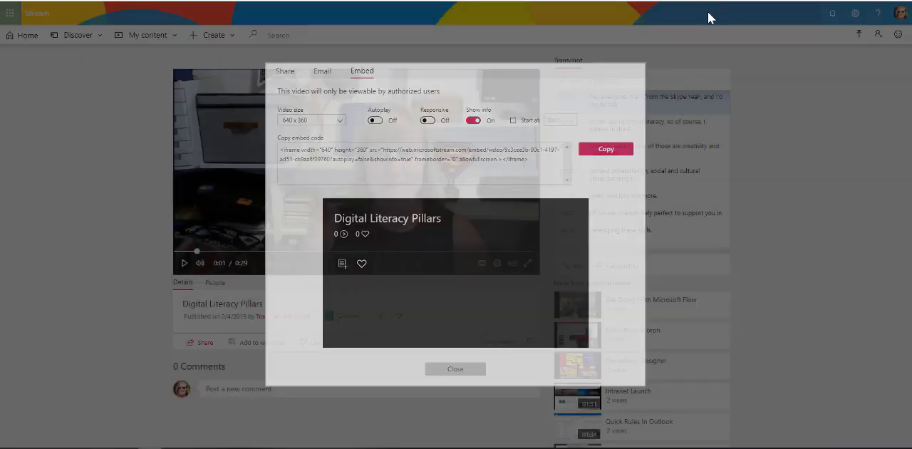
Switch back to Sway and paste the video's embed code into the second Embed card
key(alt+Tab)
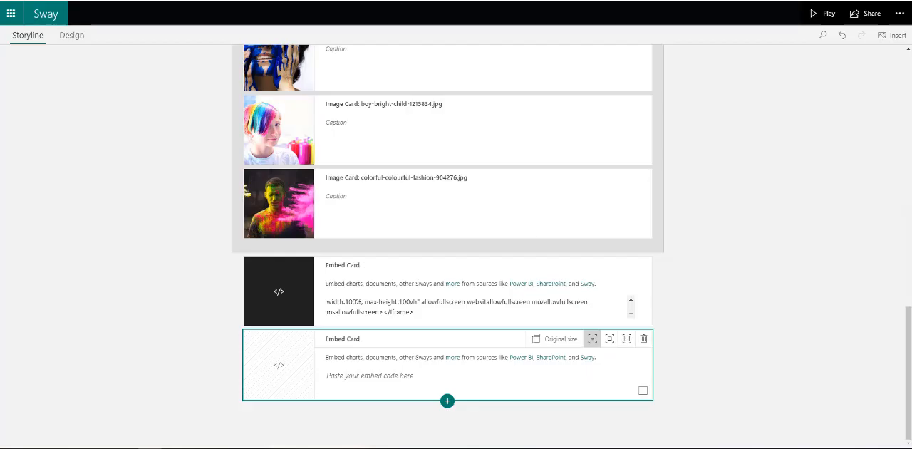
click(387, 380)
key(ctrl+v)
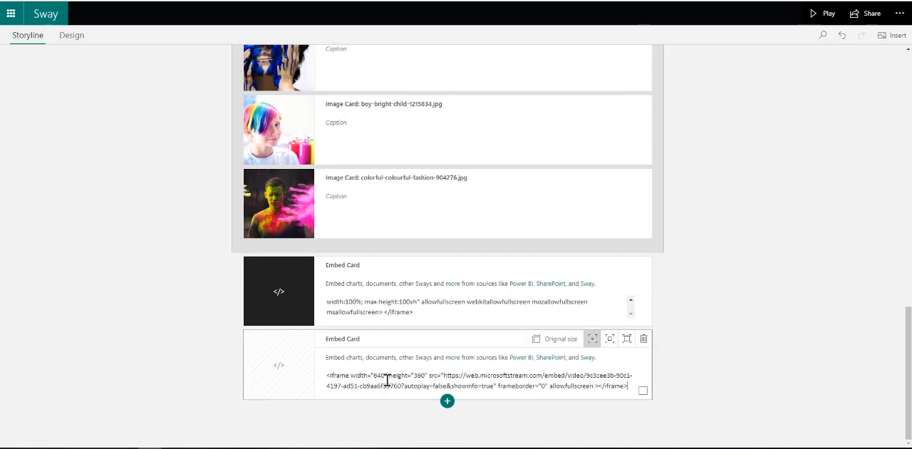
Insert a Comparison group below the Embed cards and add the plain beach photo and the beach photo with sand writing
click(447, 401)
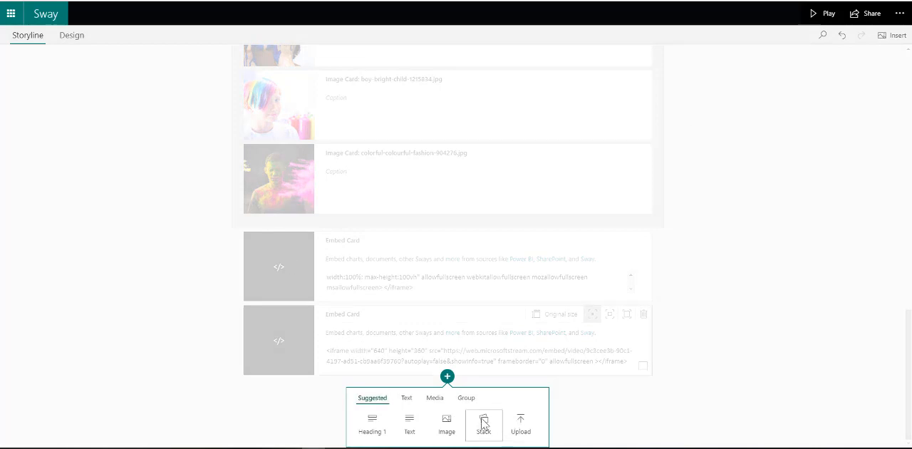
click(465, 398)
click(453, 426)
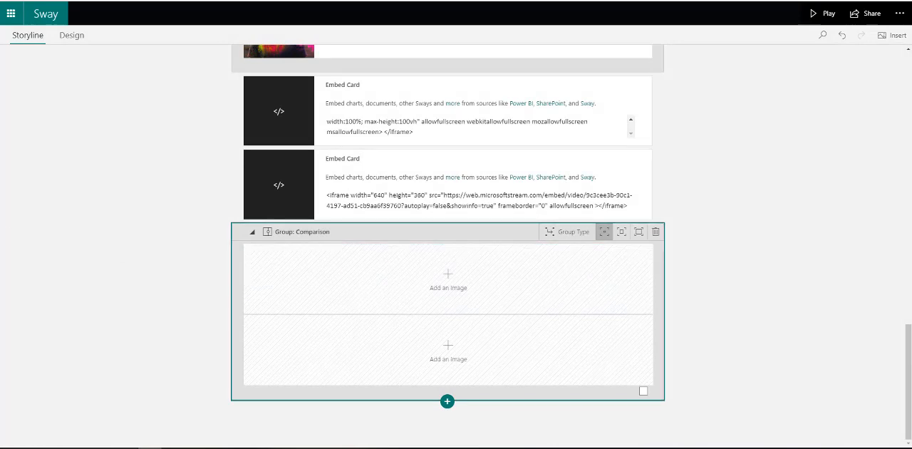
drag(32, 343, 436, 284)
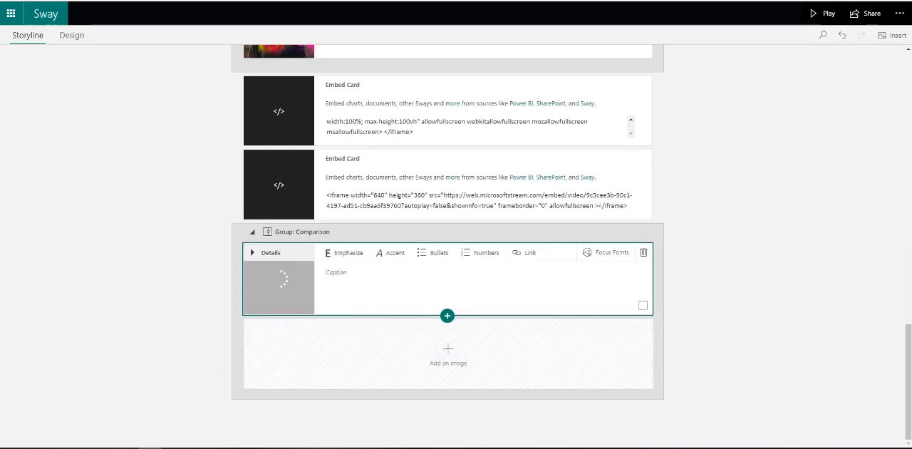
drag(323, 387, 447, 353)
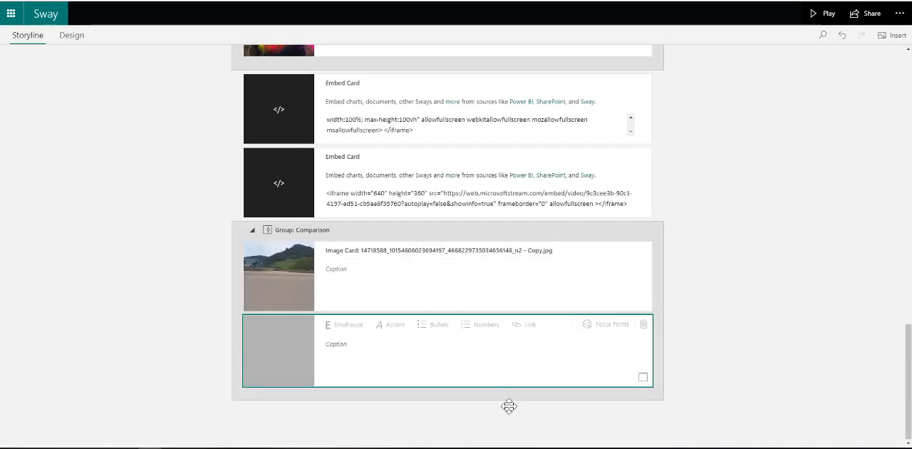
Insert a Stack group below the Comparison group and fill it with the phone-app, keyboard and LED-light images
click(449, 401)
click(466, 398)
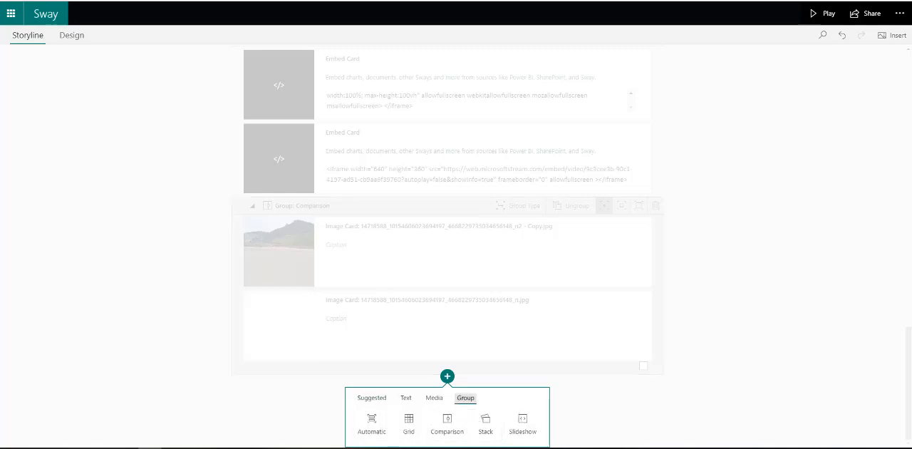
click(487, 422)
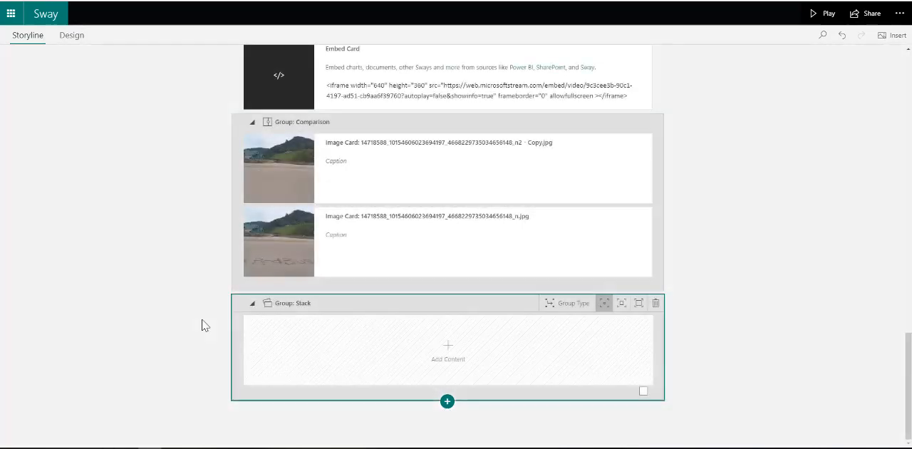
drag(180, 364, 490, 355)
Set the emphasis of the Grid group to the highest level
scroll(135, 298, up, 15)
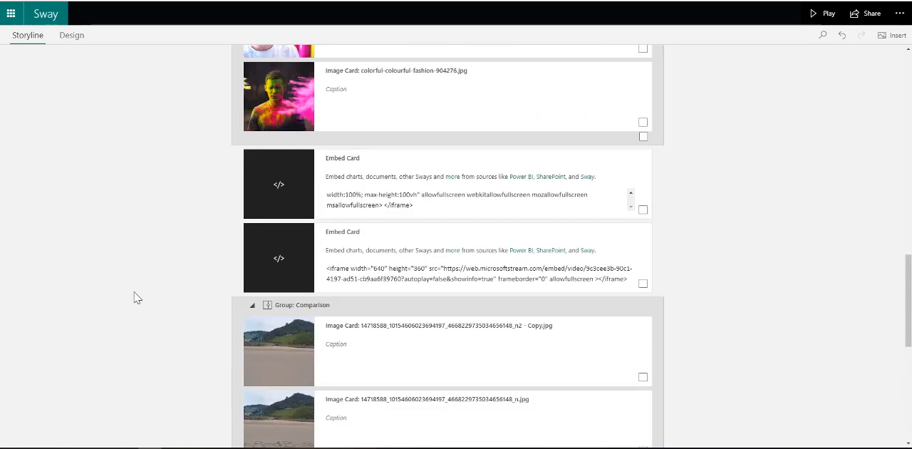
scroll(380, 168, up, 4)
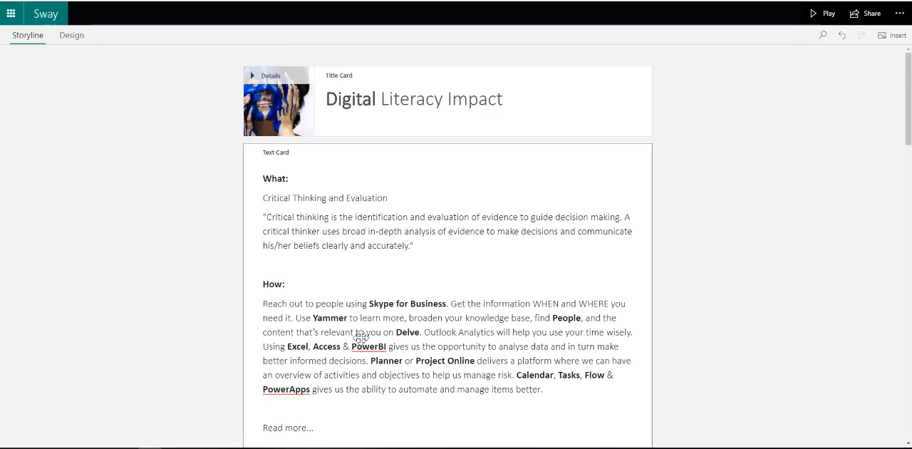
scroll(360, 332, down, 5)
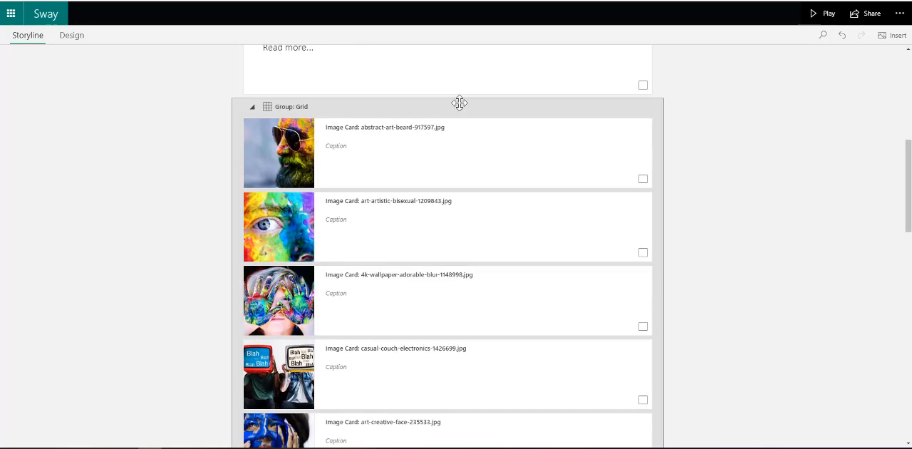
click(458, 105)
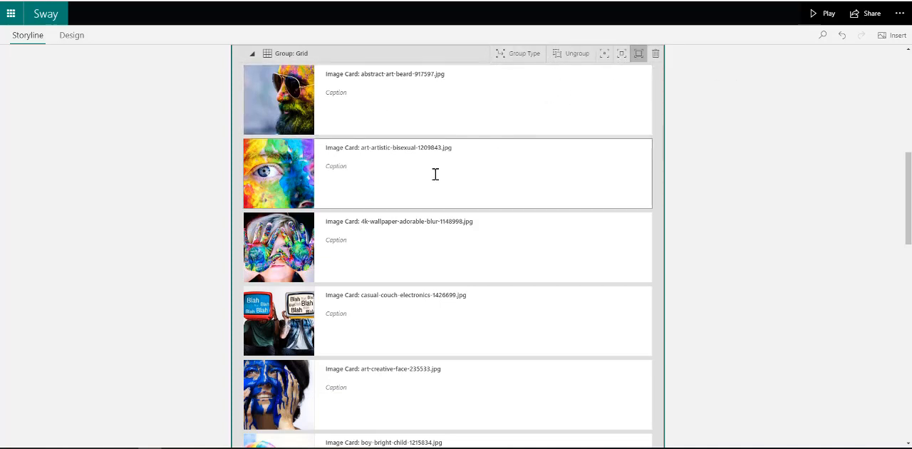
Select the Comparison group, and set the emphasis of the Stack group below it to the highest level
scroll(434, 173, down, 5)
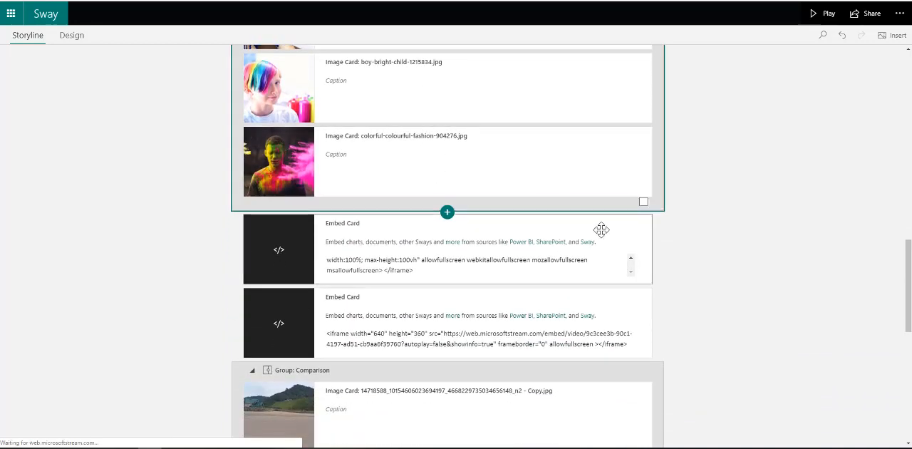
scroll(547, 312, down, 2)
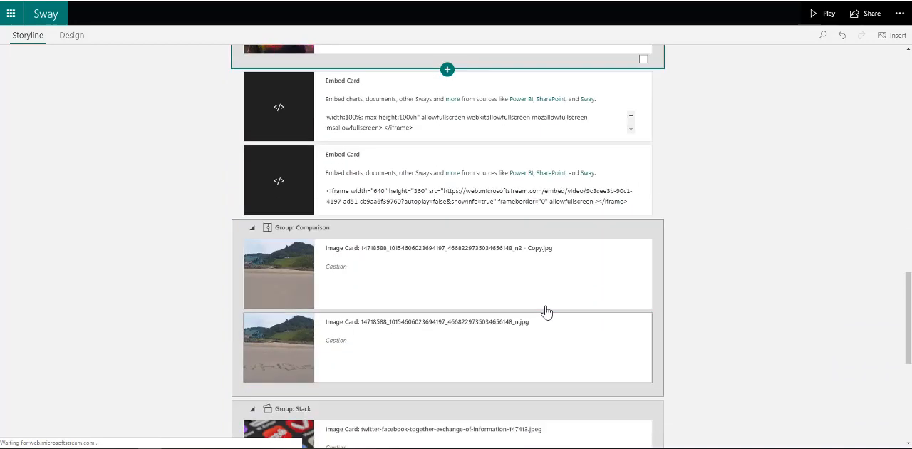
click(574, 235)
scroll(418, 314, down, 3)
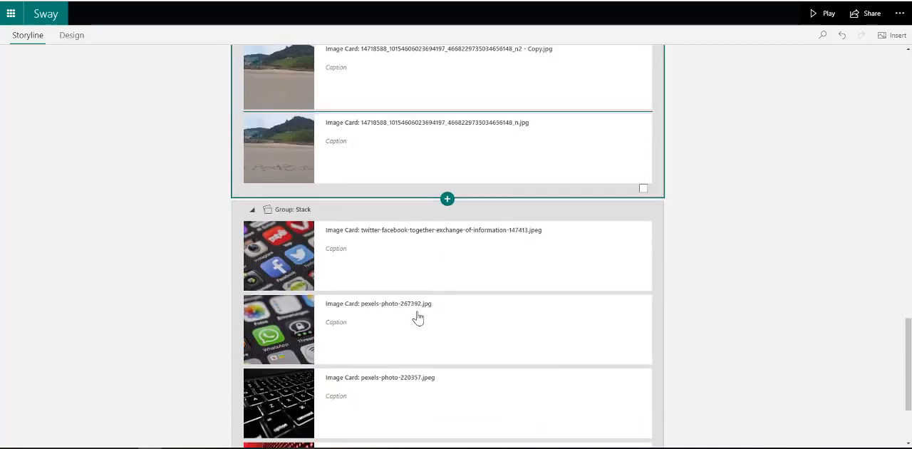
click(515, 236)
click(591, 173)
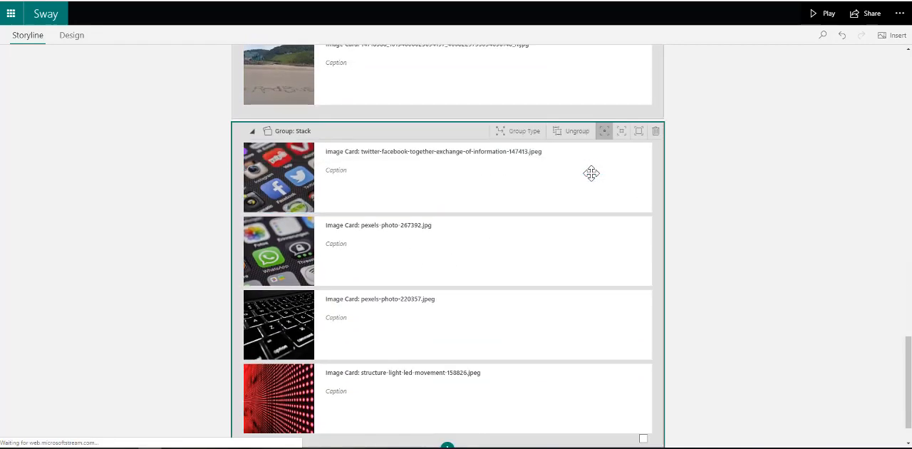
click(639, 131)
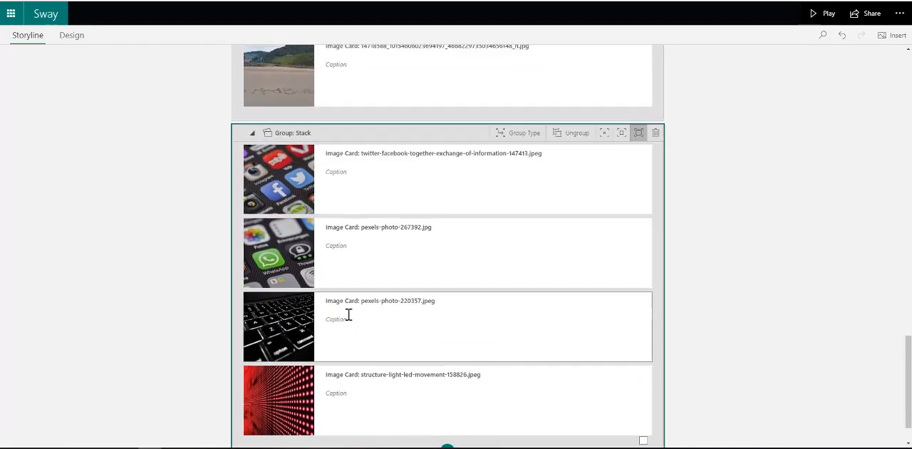
Apply the dark purple style to the Sway and set its layout to Slides
scroll(348, 314, up, 15)
scroll(349, 315, up, 2)
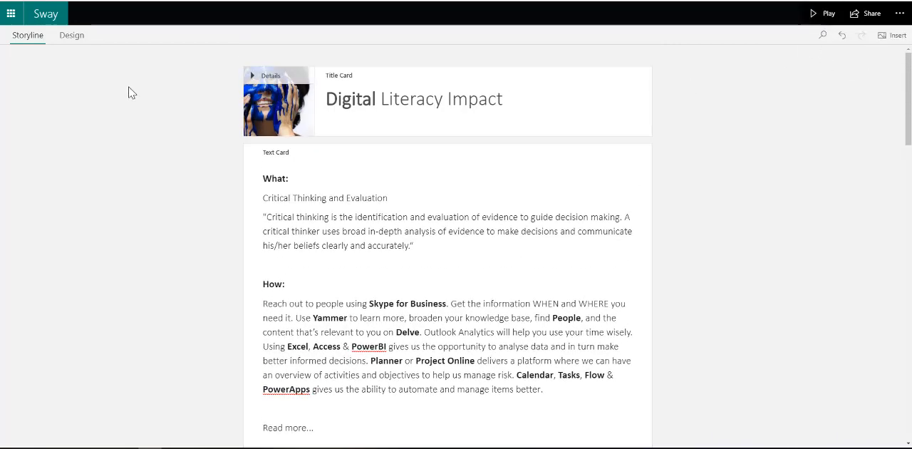
click(71, 37)
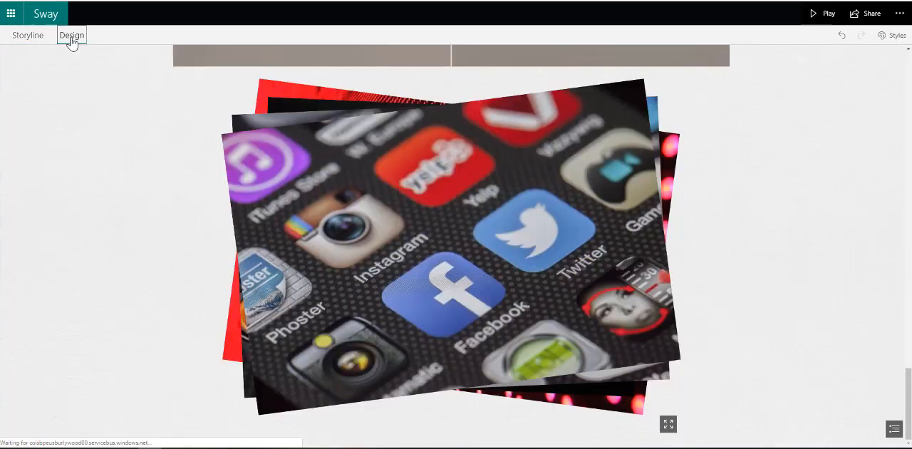
click(892, 40)
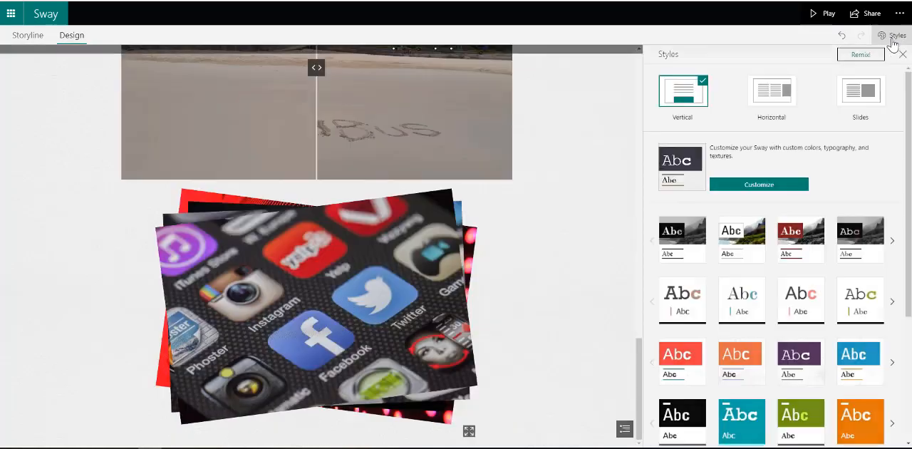
scroll(711, 276, down, 3)
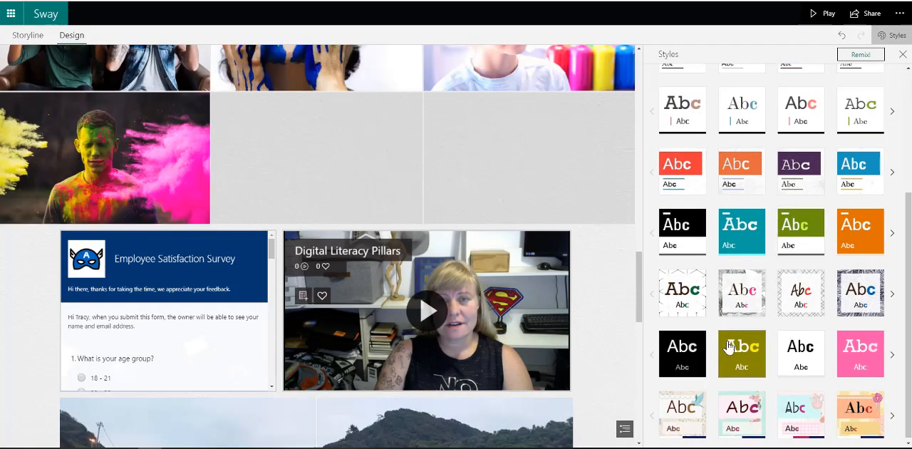
scroll(729, 348, up, 1)
click(811, 234)
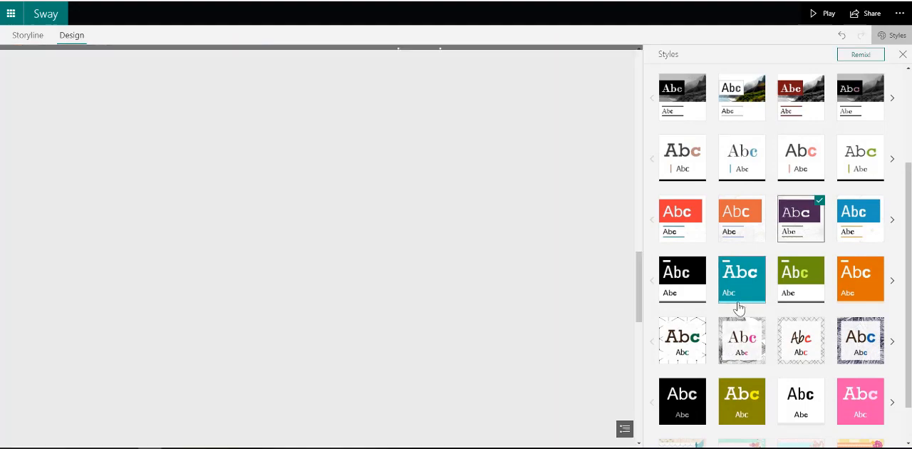
scroll(737, 347, up, 2)
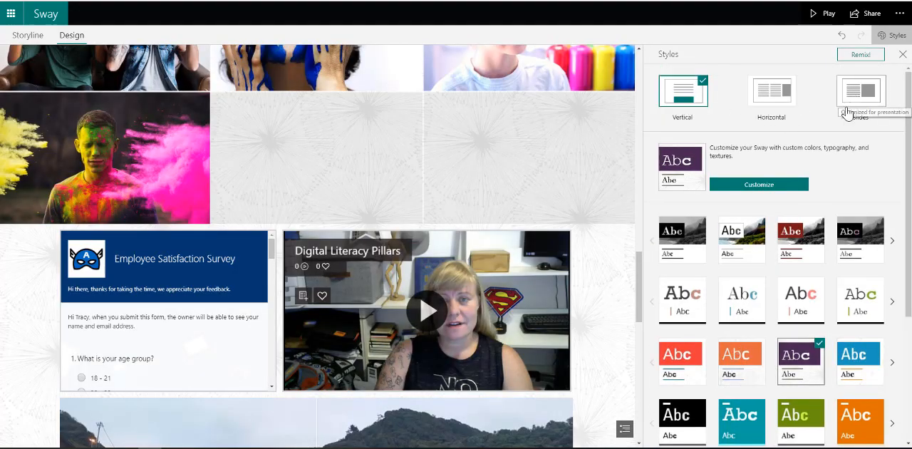
click(861, 100)
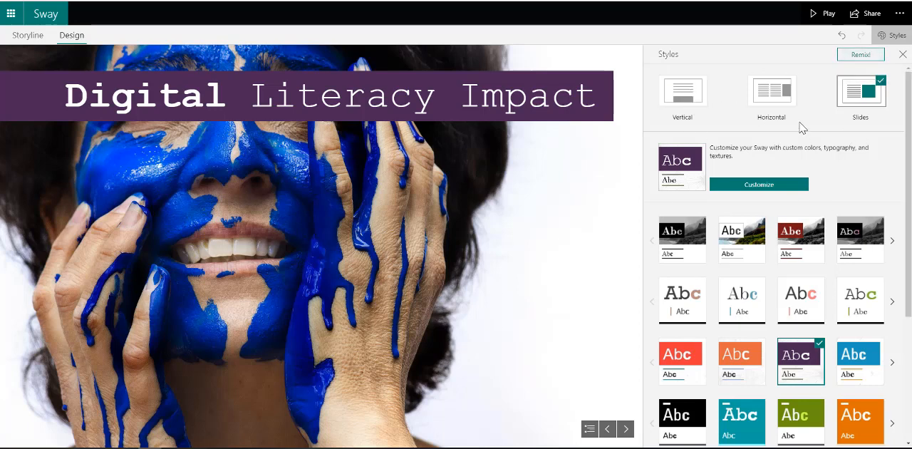
Turn on Autoplay in the settings for this Sway, play the Sway to preview it, and return to editing
click(899, 13)
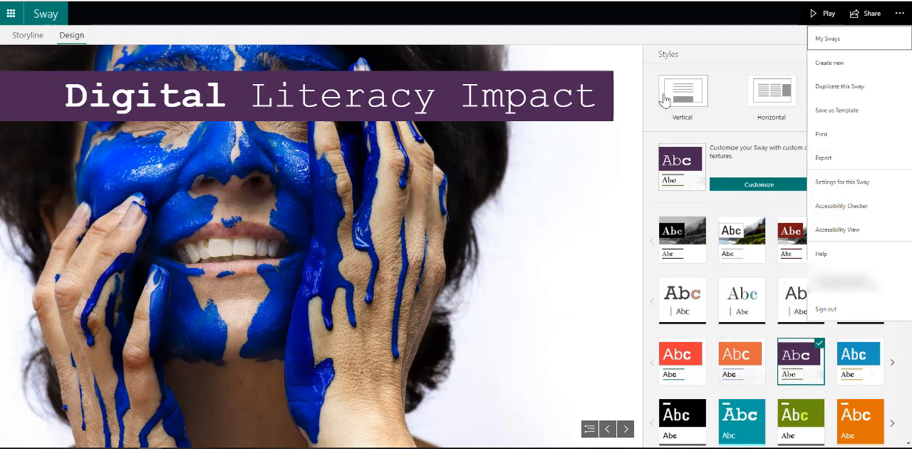
click(877, 183)
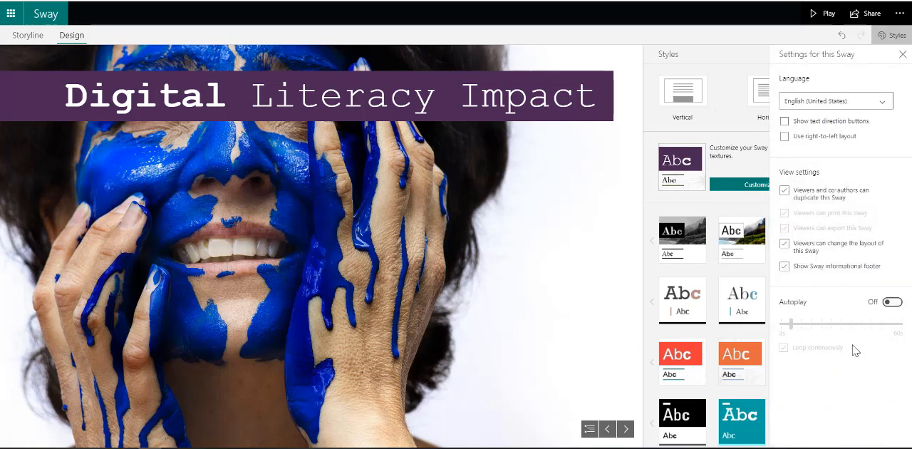
click(893, 302)
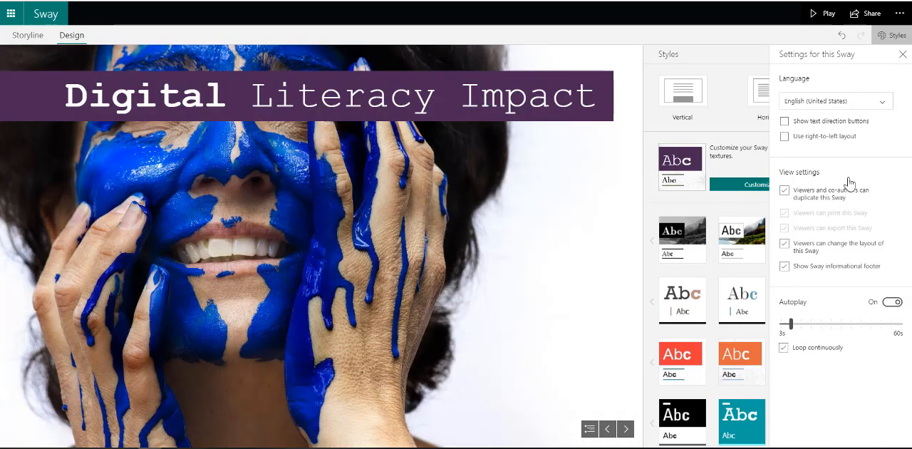
click(824, 16)
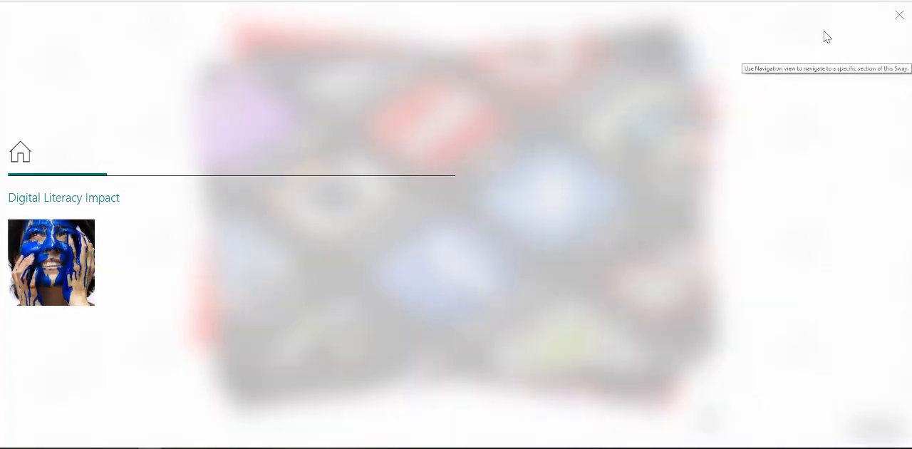
click(899, 15)
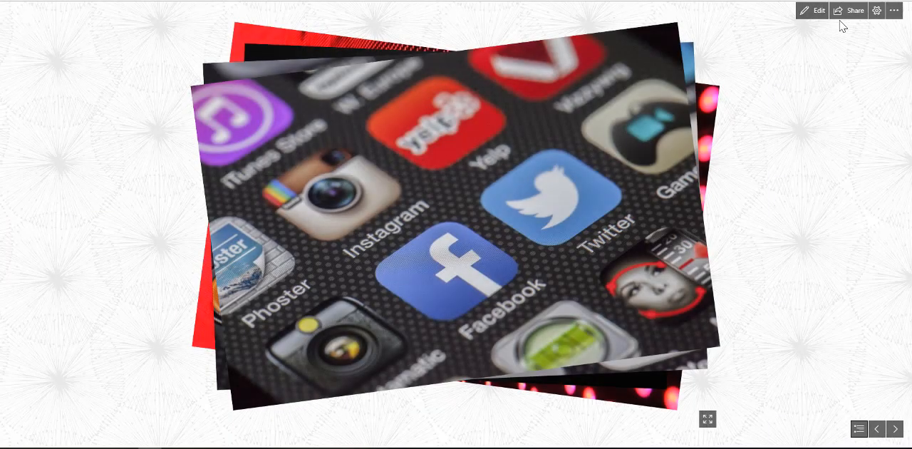
click(801, 13)
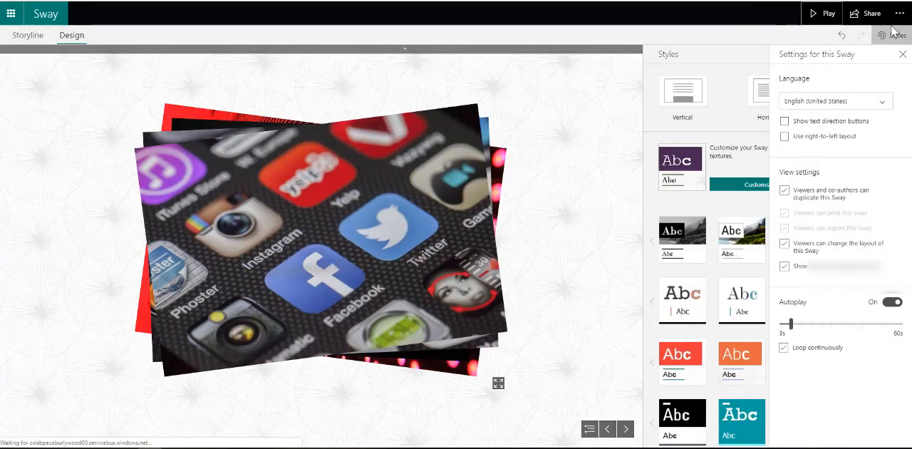
Turn off Autoplay in the settings for this Sway
click(899, 15)
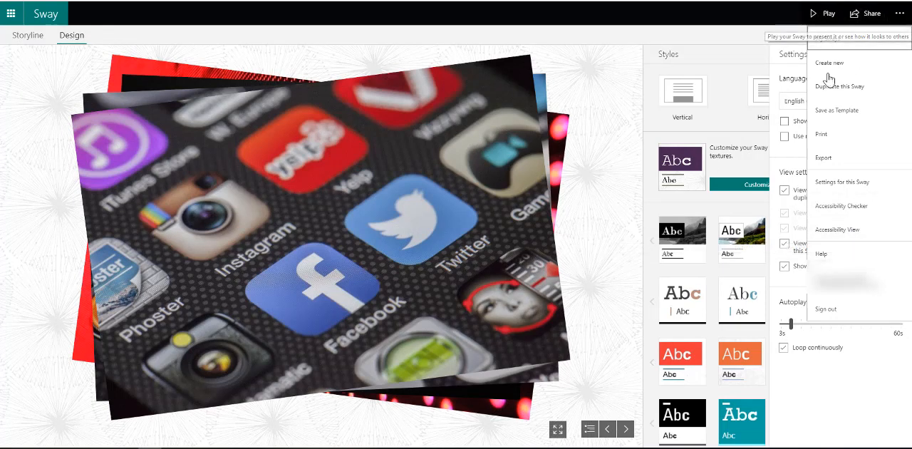
click(843, 183)
click(892, 302)
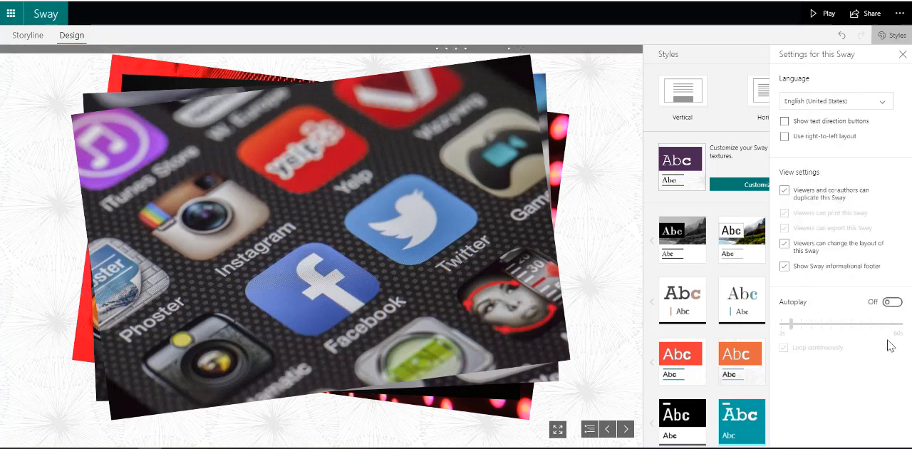
Play the Sway, advance from the title slide to the embedded Employee Satisfaction Survey, and look through its questions
click(827, 18)
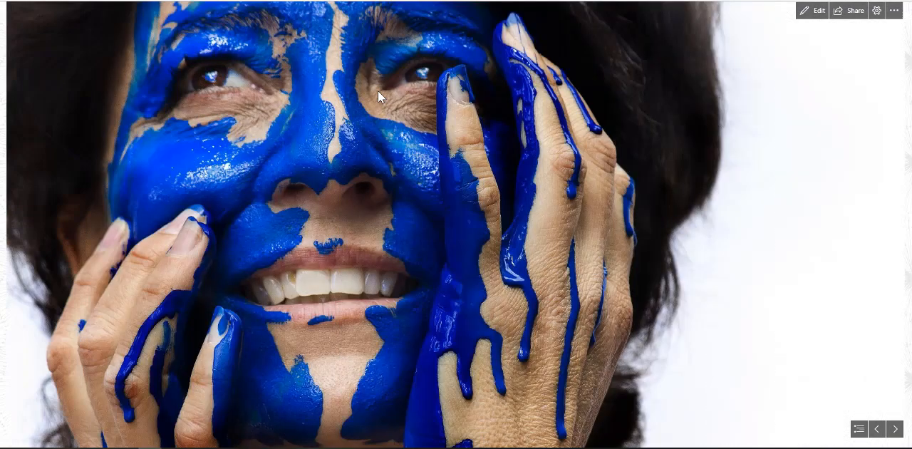
click(895, 429)
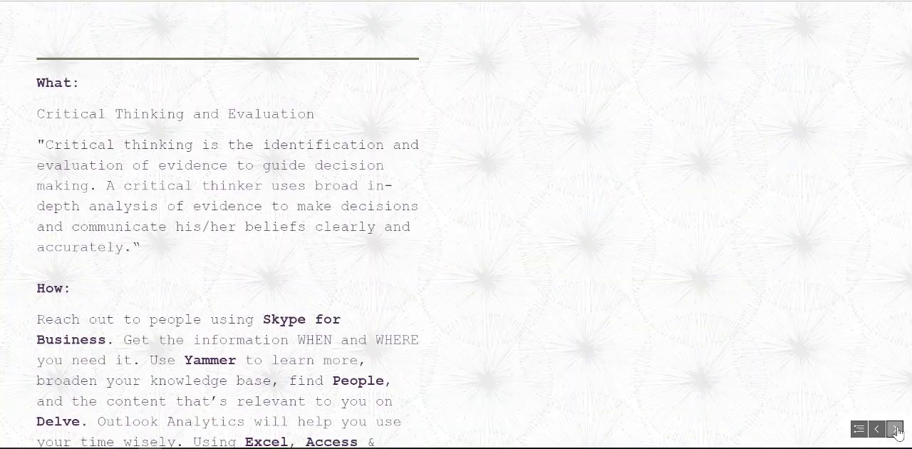
click(895, 430)
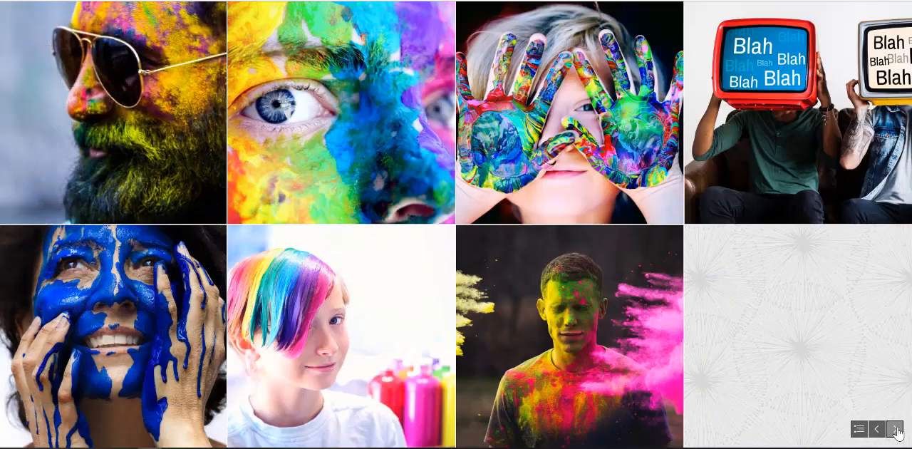
click(895, 430)
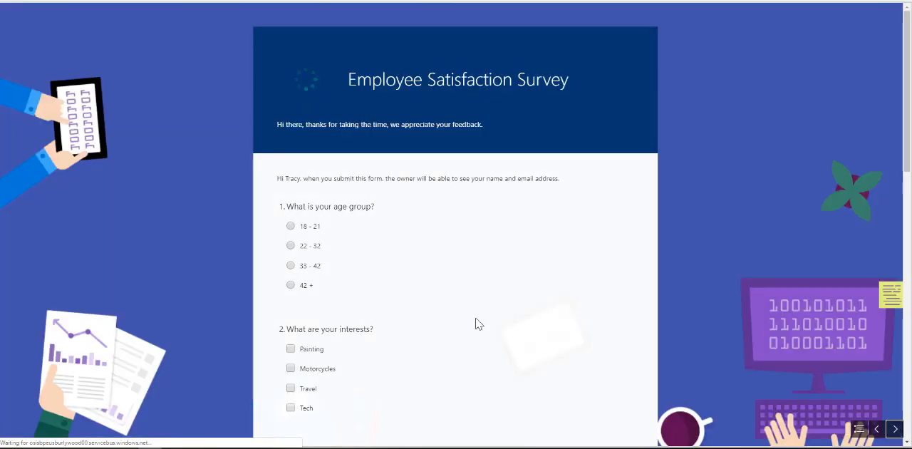
scroll(477, 324, down, 4)
scroll(478, 324, down, 6)
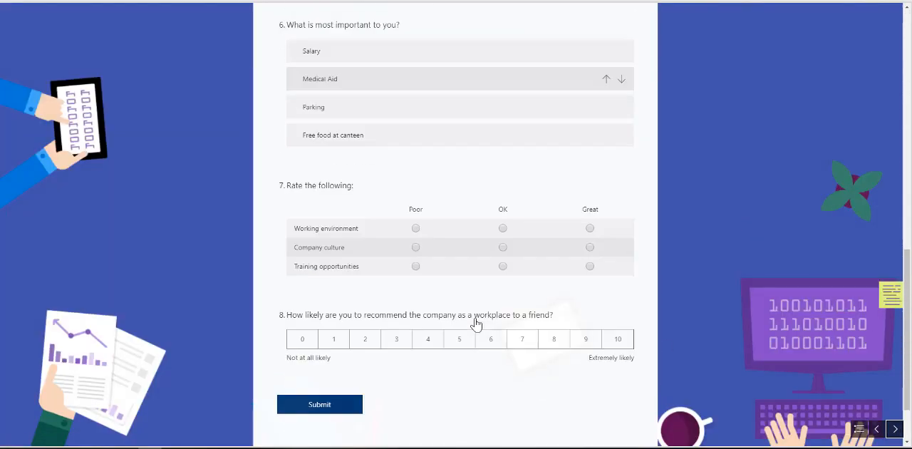
scroll(479, 324, up, 5)
scroll(478, 325, up, 4)
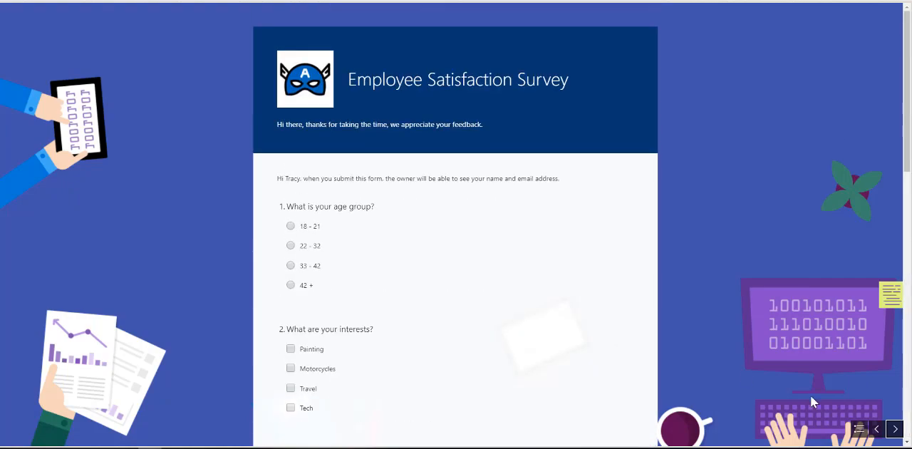
Advance past the embedded video to the beach comparison and move its divider to reveal the full sand writing
click(893, 430)
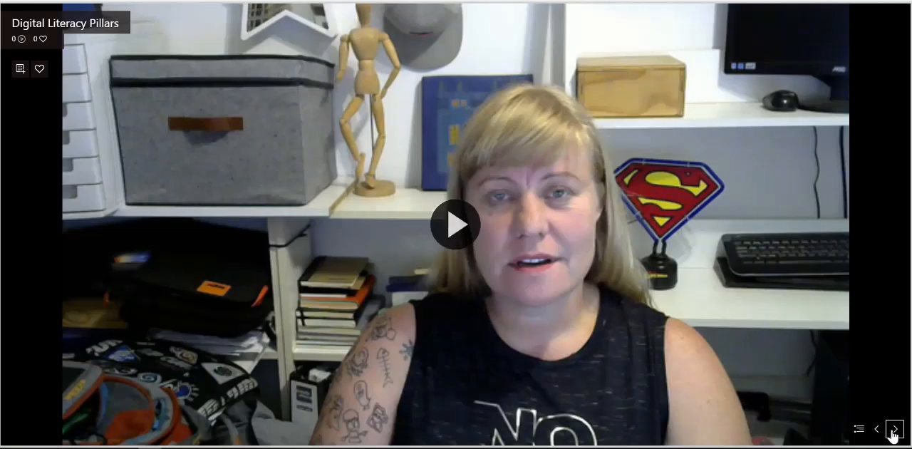
click(894, 431)
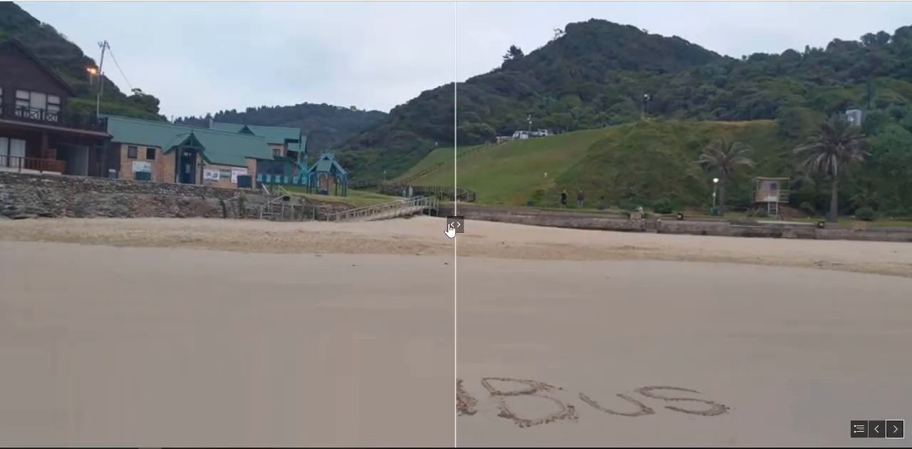
drag(450, 227, 69, 247)
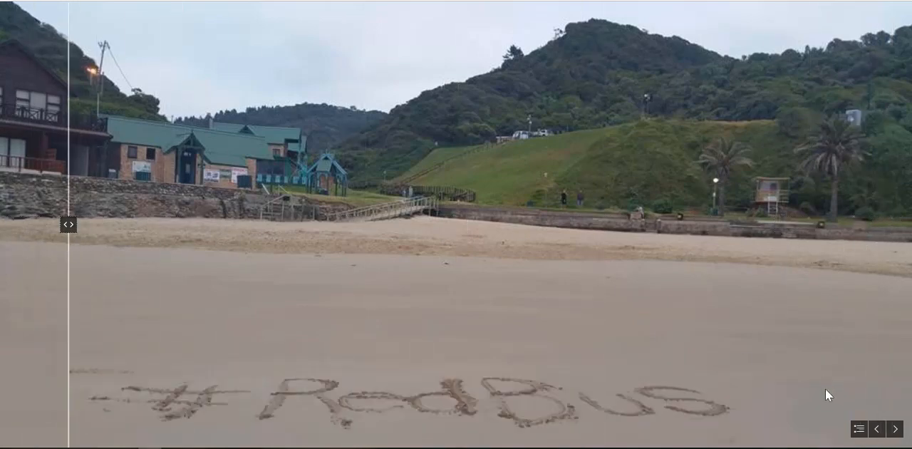
Advance to the Stack slide, flip through its images, and briefly view the Sway's navigation overview
click(895, 430)
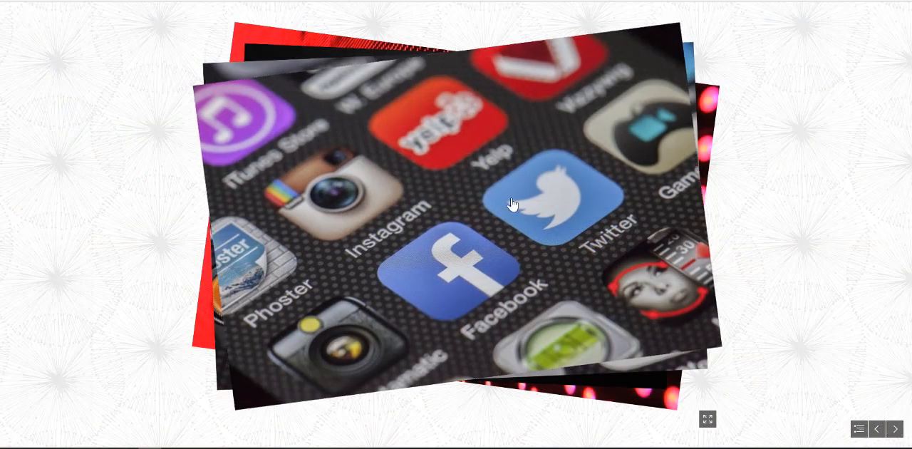
click(512, 204)
click(513, 205)
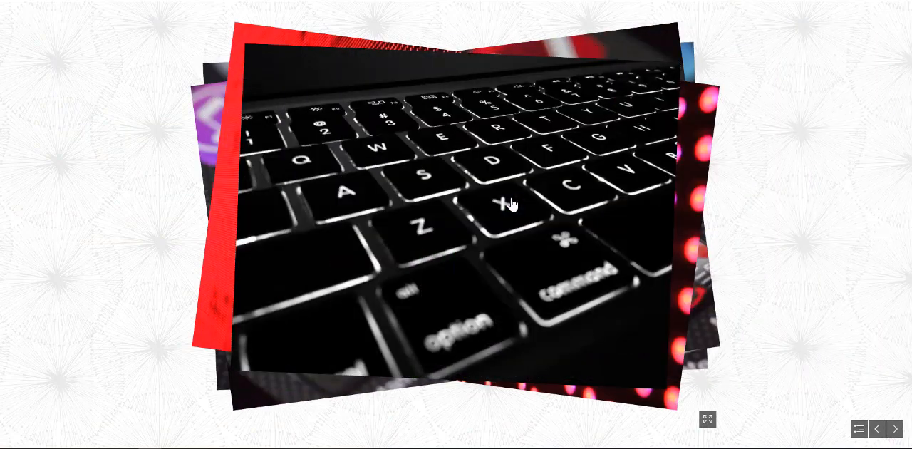
click(513, 205)
click(512, 205)
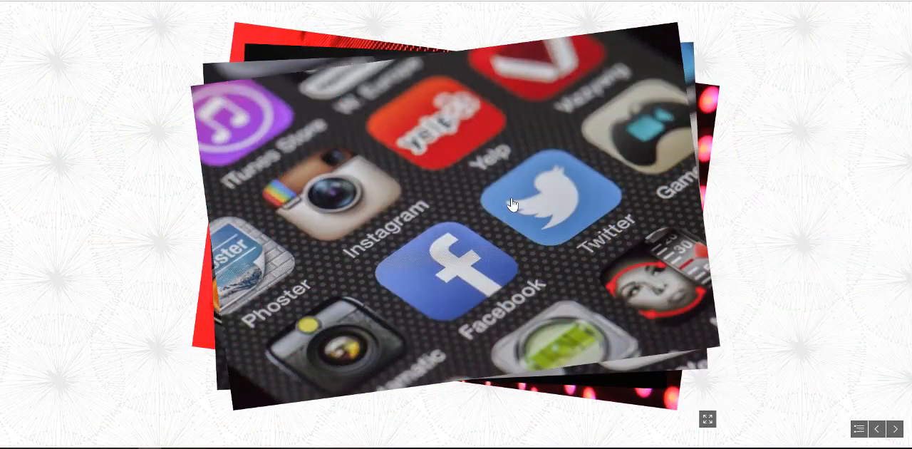
click(513, 205)
click(513, 204)
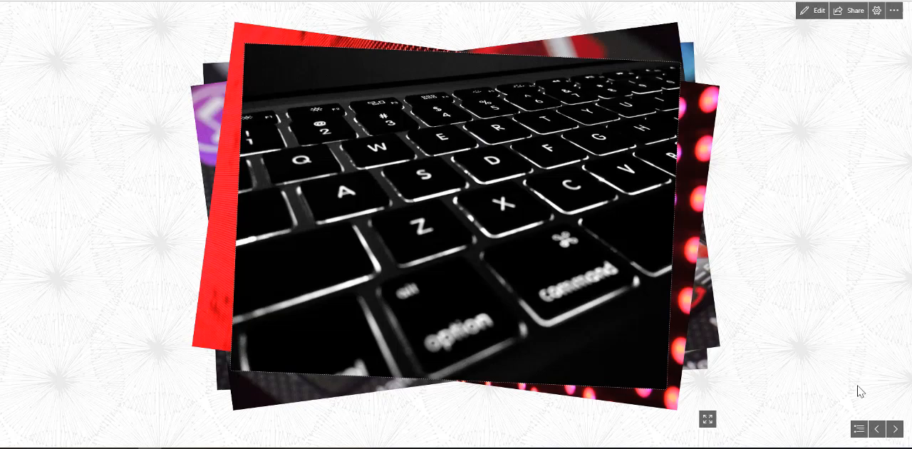
click(859, 429)
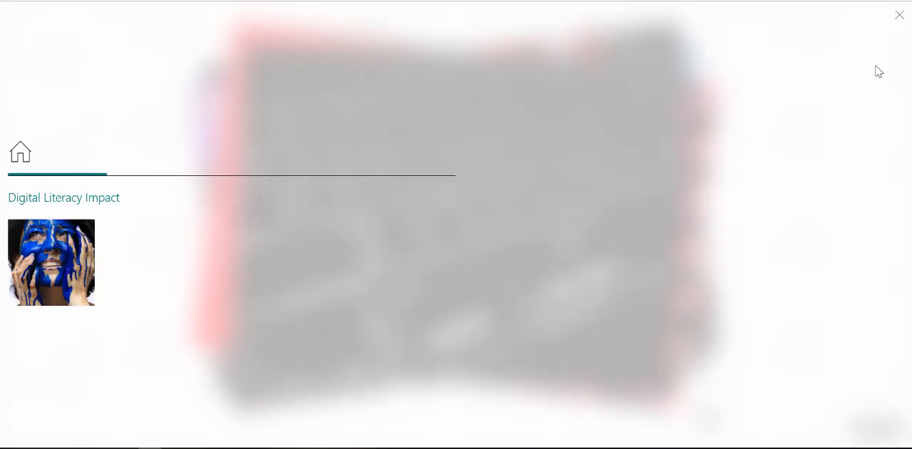
click(901, 19)
View the visual link for sharing the Sway with those in the organization, and close it without copying
click(848, 13)
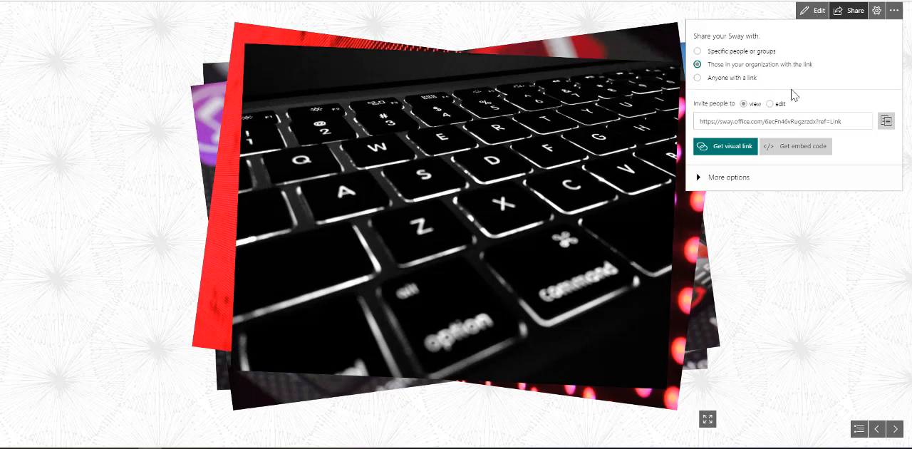
click(714, 151)
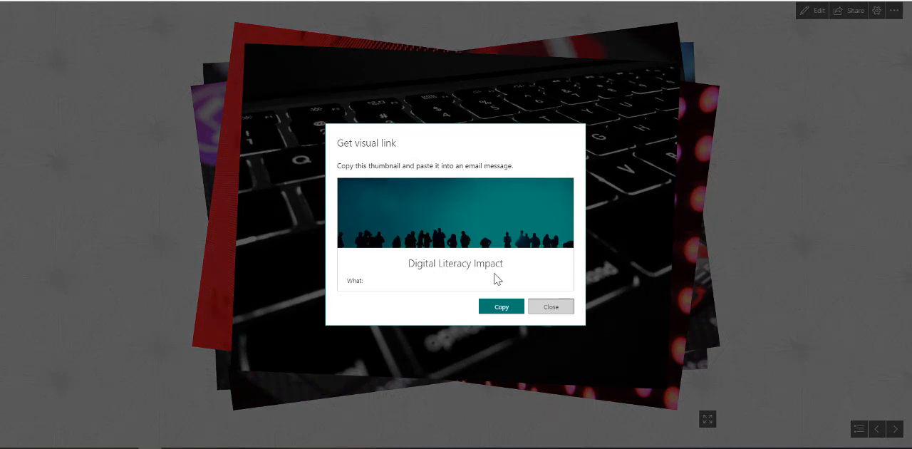
click(556, 308)
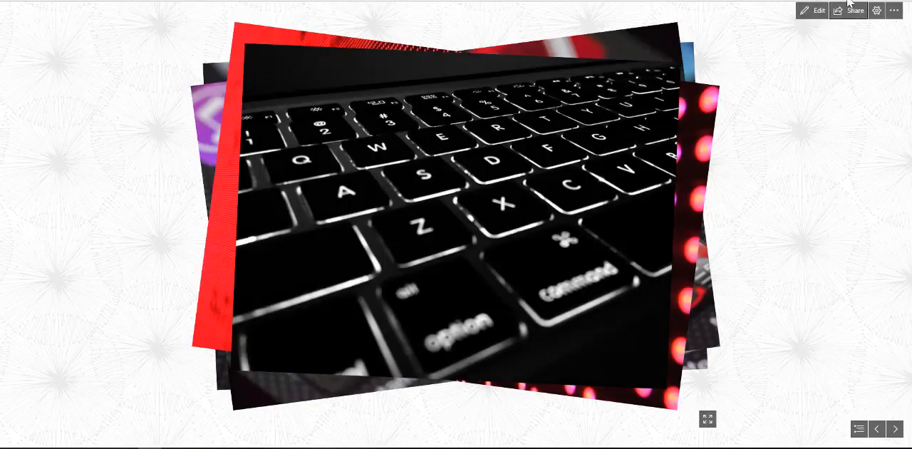
Share the Sway with anyone with a link, and preview its visual link thumbnail without copying it
click(841, 17)
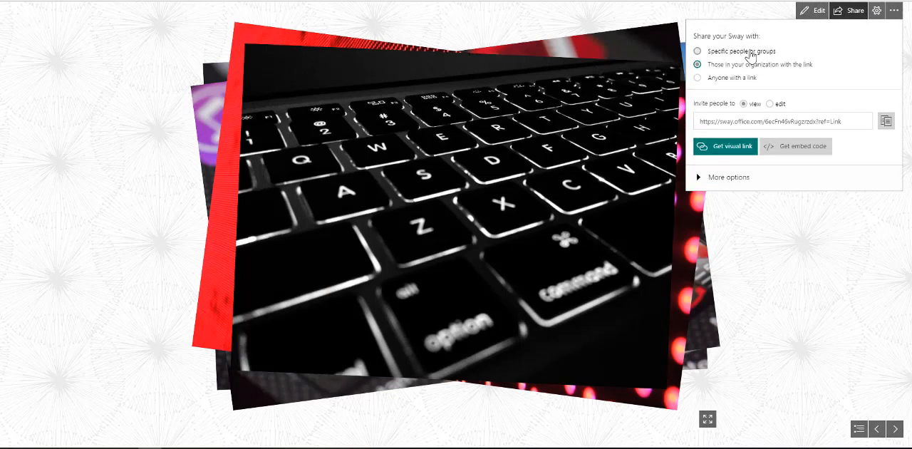
click(753, 79)
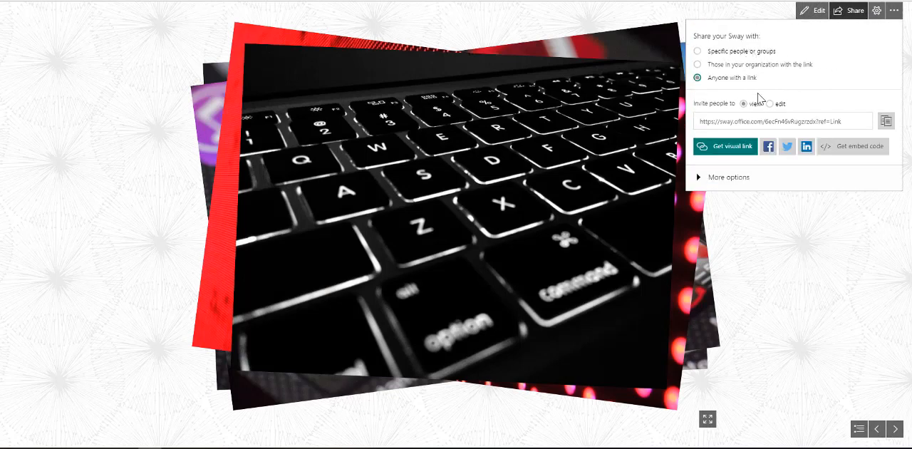
click(724, 147)
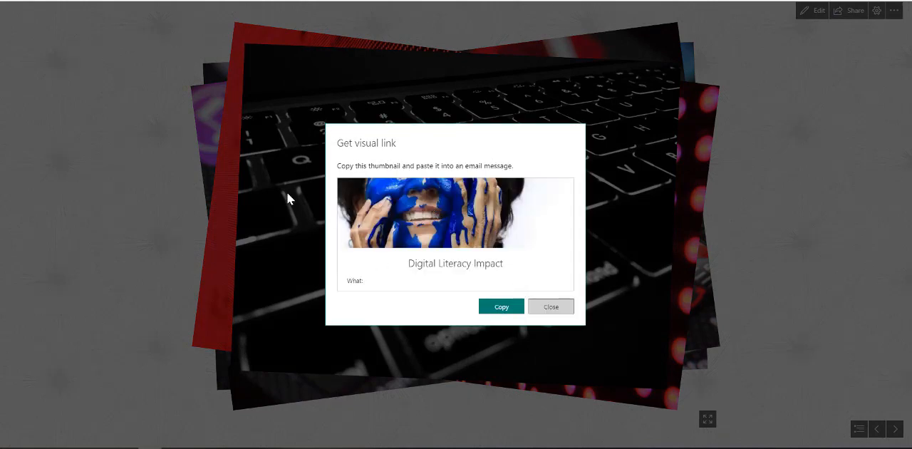
click(540, 309)
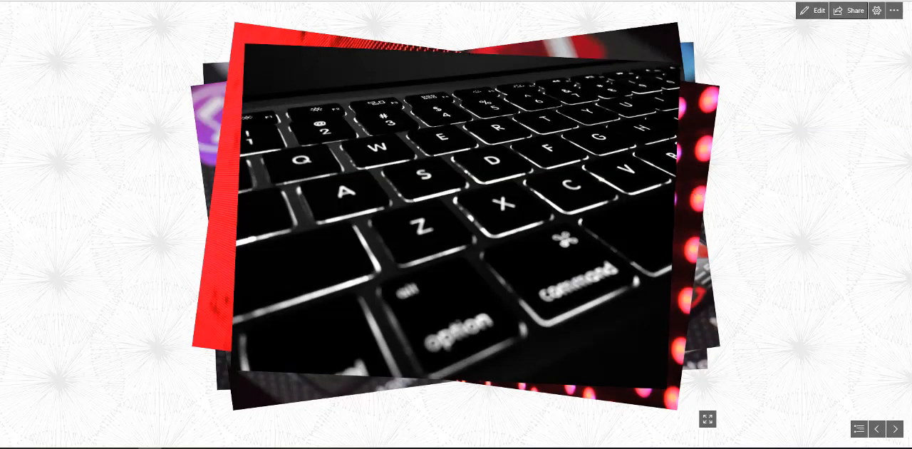